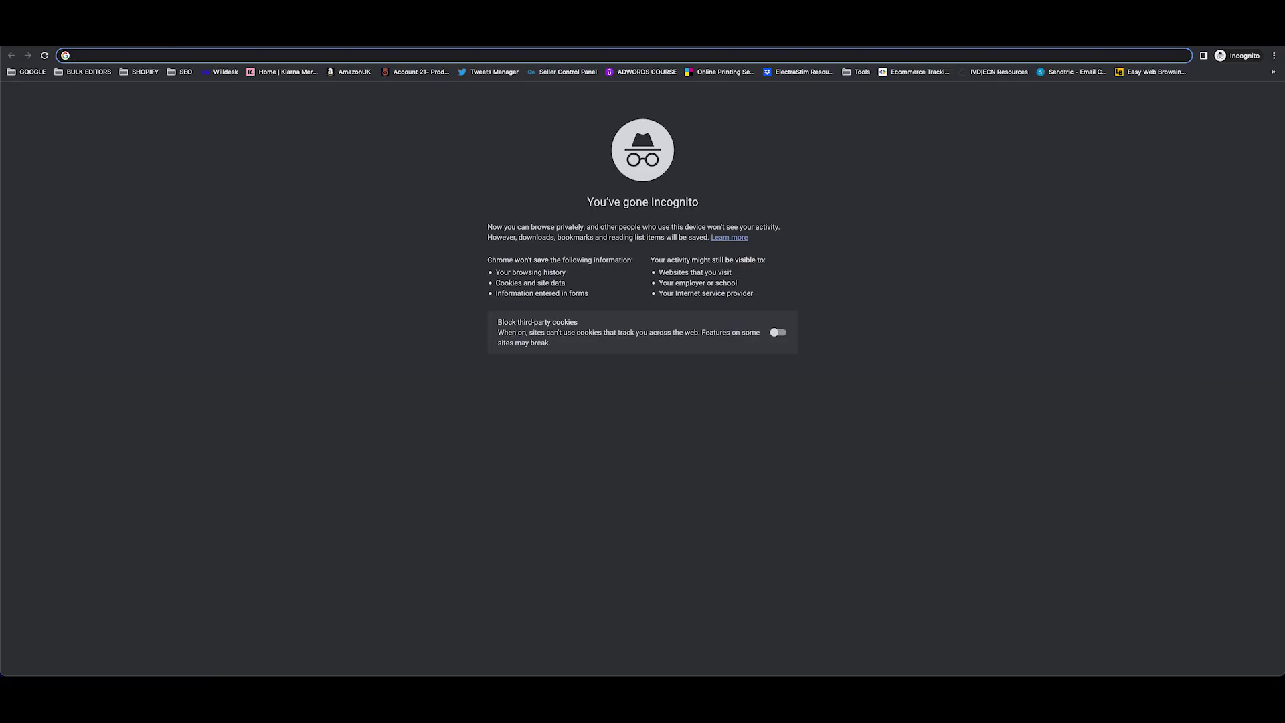
Go to electrastim.com and browse the STIMULATORS product collection.
type("www.electrastim.")
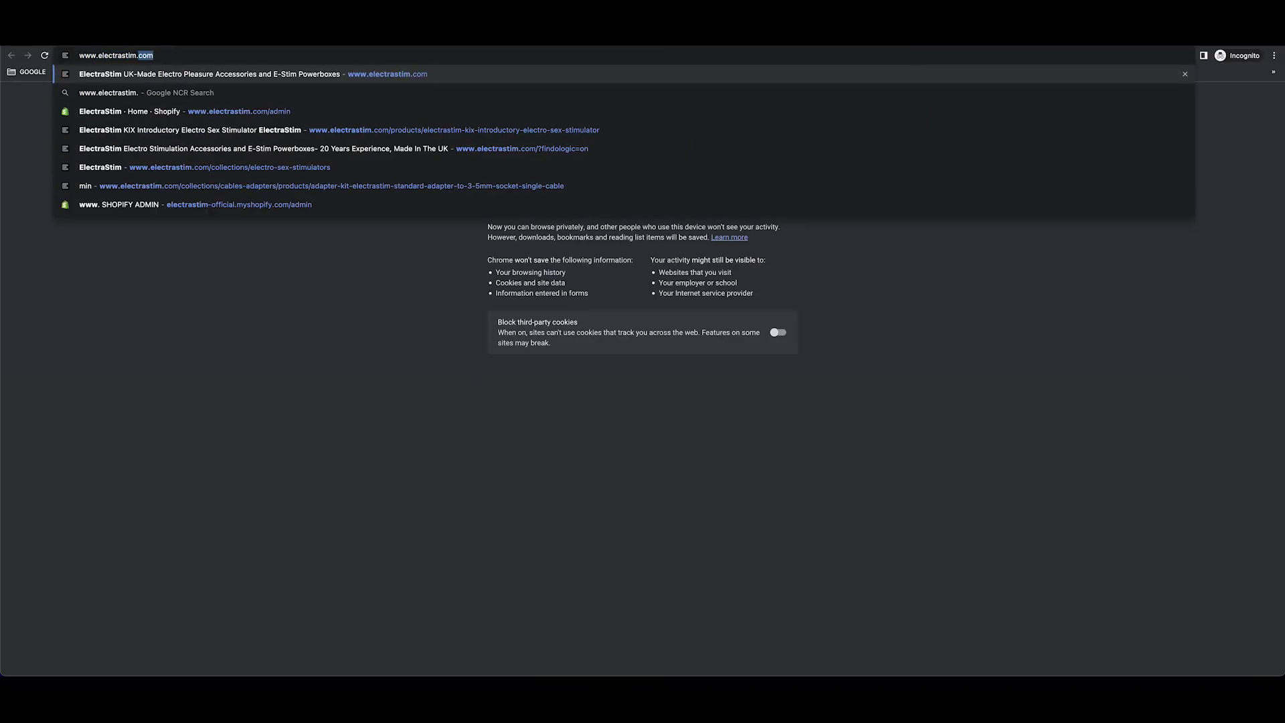
key("Return")
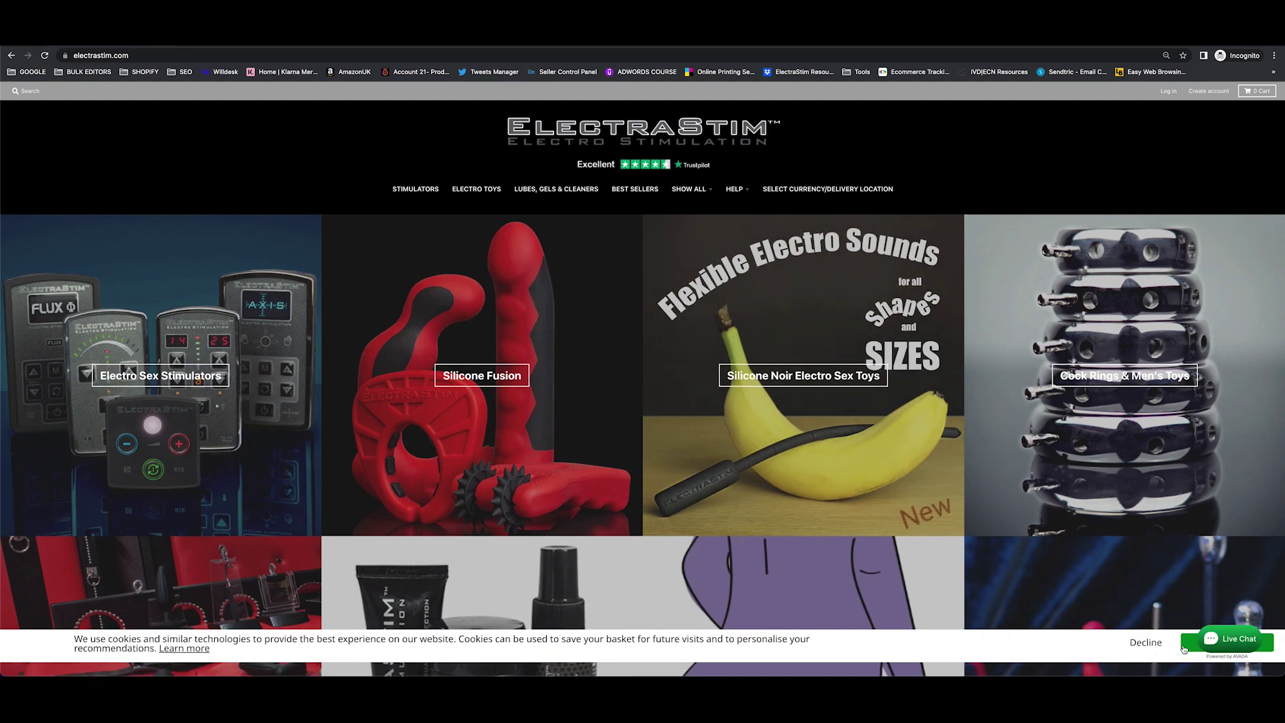
left_click(421, 193)
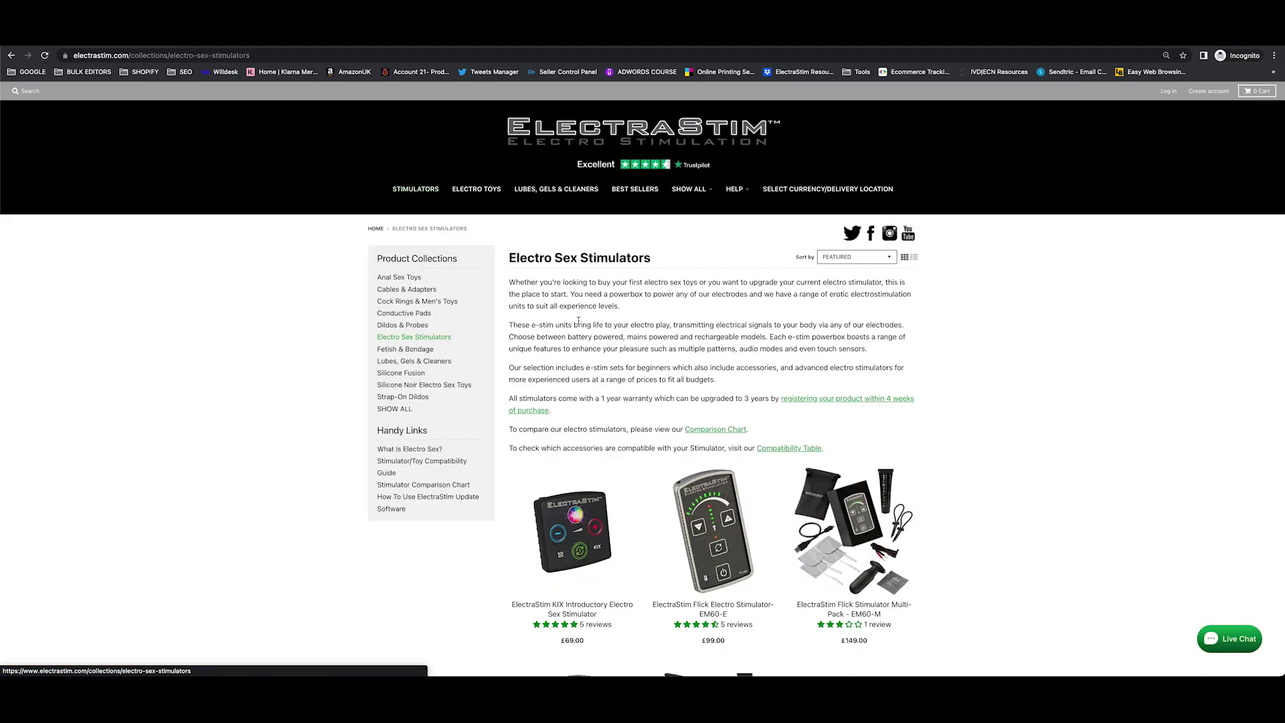
scroll(677, 345, "down", 3)
scroll(677, 345, "down", 10)
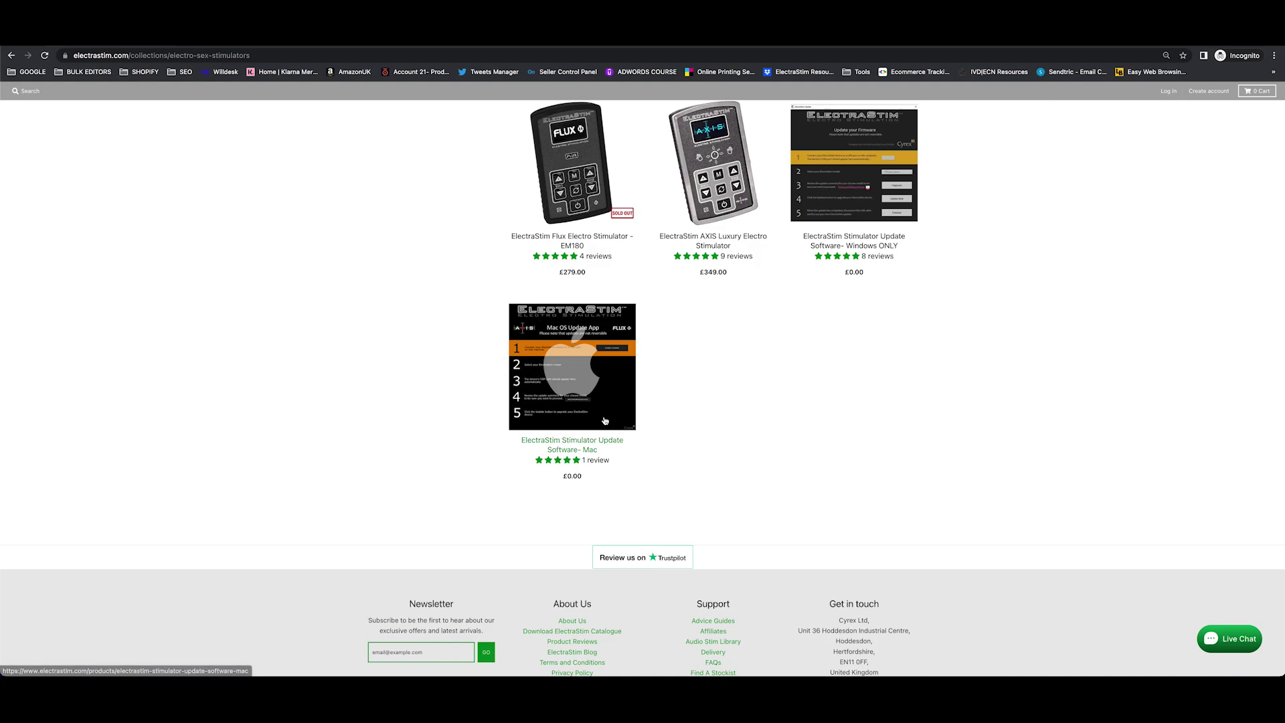
Add the free ElectraStim Stimulator Update Software- Mac to the cart and proceed to checkout.
left_click(576, 373)
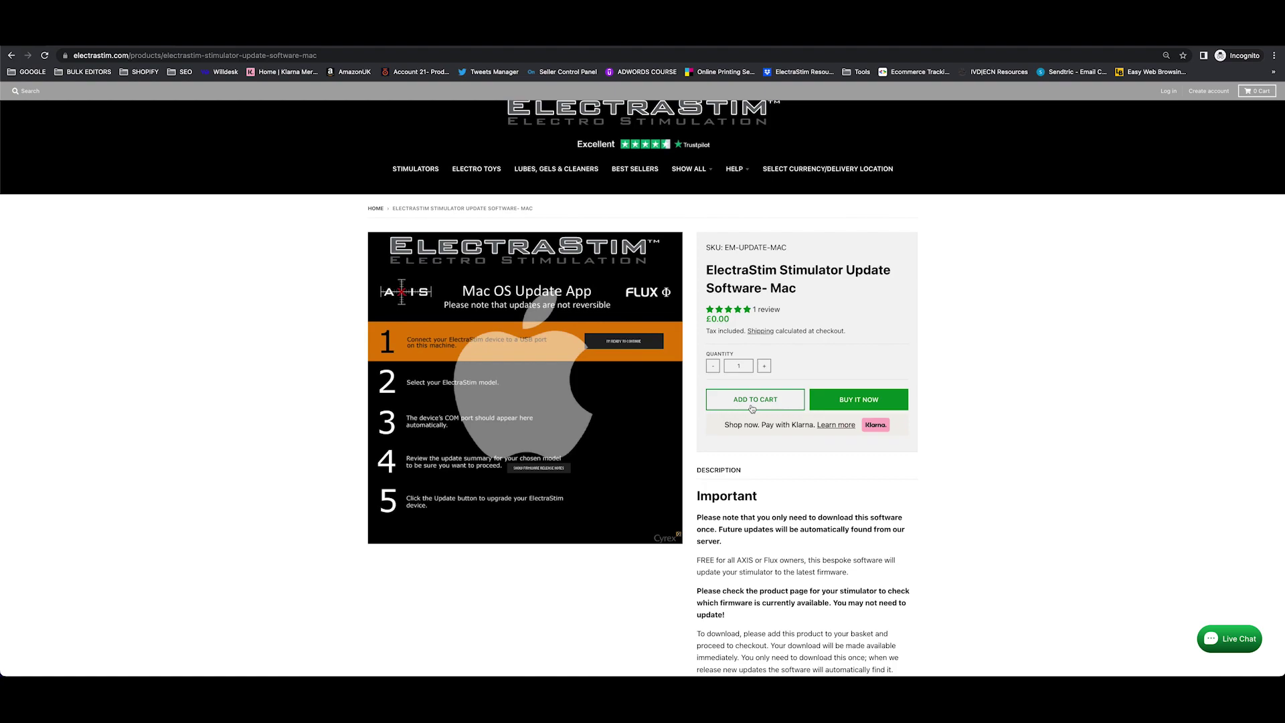
left_click(753, 406)
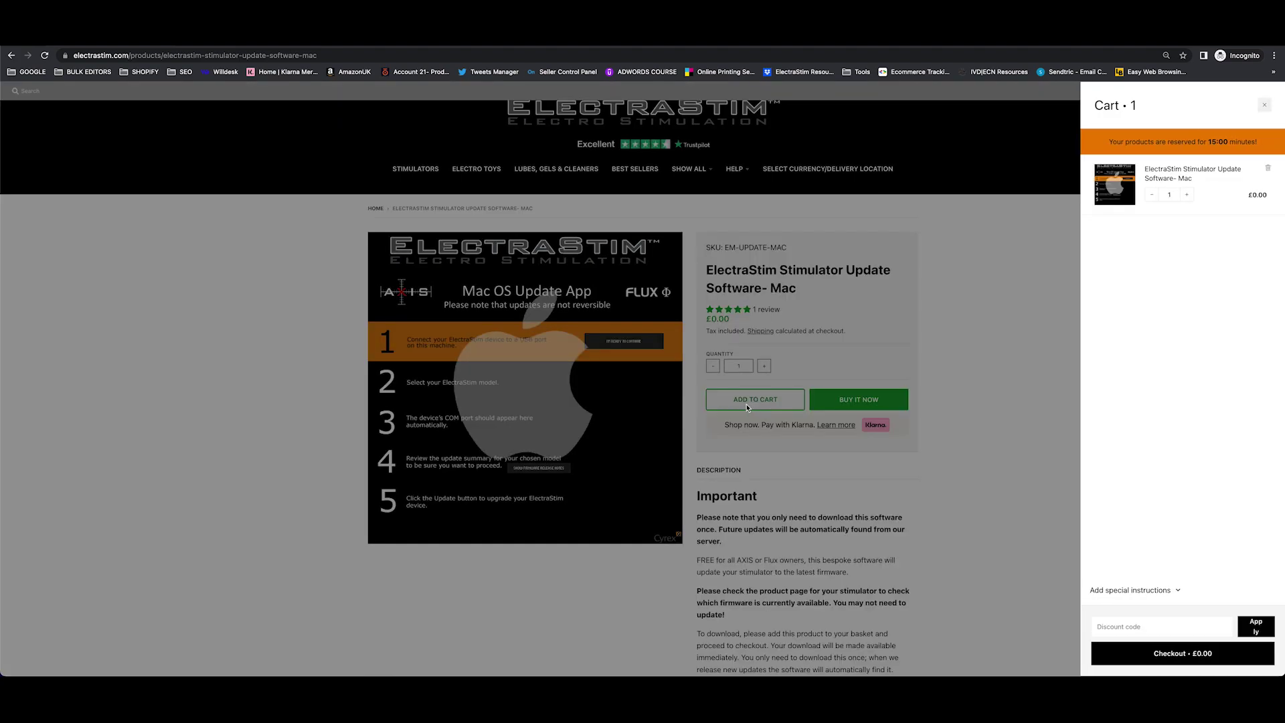
left_click(1164, 649)
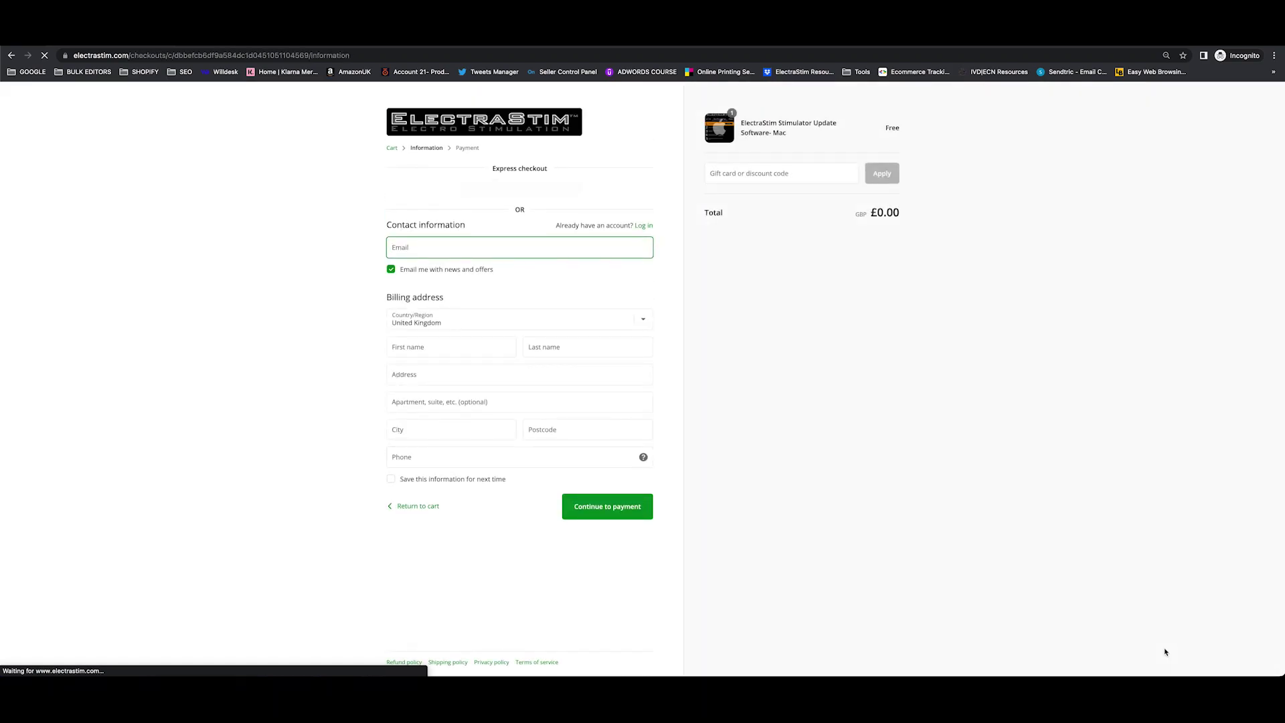
Enter the contact e-mail address and the first and last name.
key("Tab")
key("Tab")
key("Tab")
type("ElectraStim")
key("Tab")
type("Customer Services")
key("Tab")
Fill in the street address, city, postcode and phone number.
type("Unit 36 Hoddesdon Industrial Centre")
key("Tab")
key("Tab")
type("Hoddesdon")
key("Tab")
type("EN110FF")
key("Tab")
key("Tab")
Tick Save this information, continue to payment and complete the free order.
key("space")
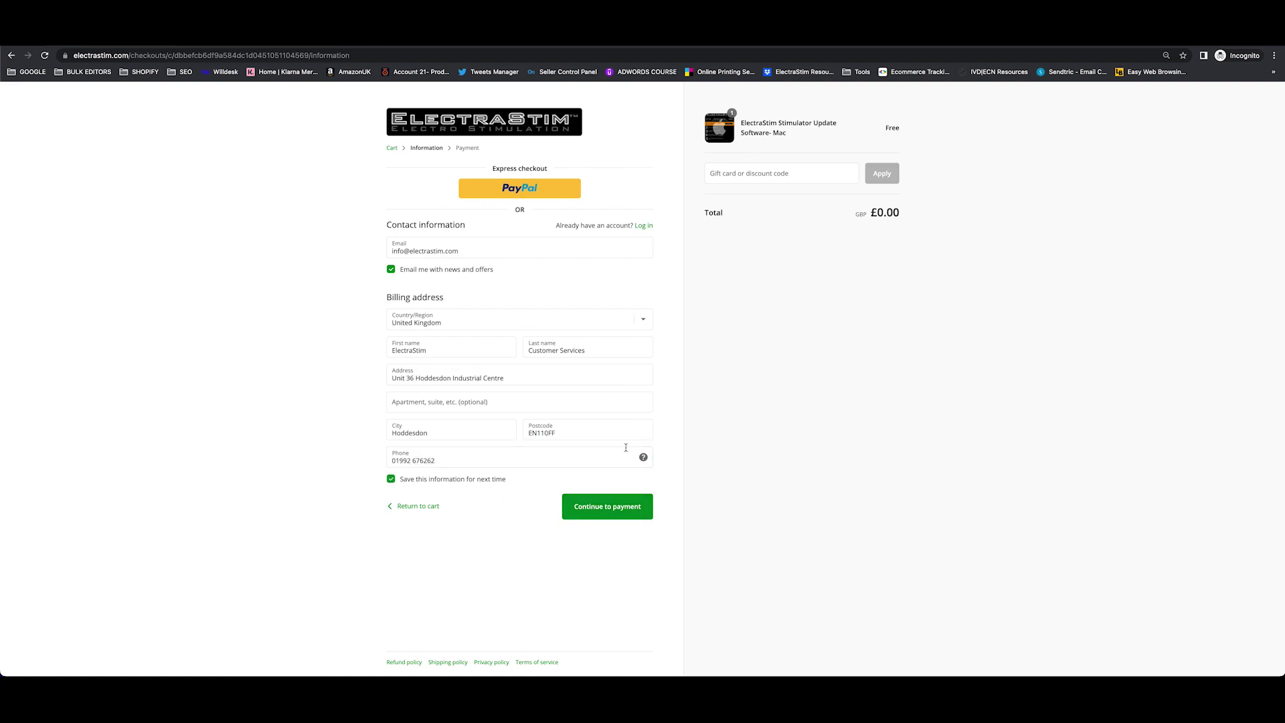
left_click(605, 506)
left_click(597, 376)
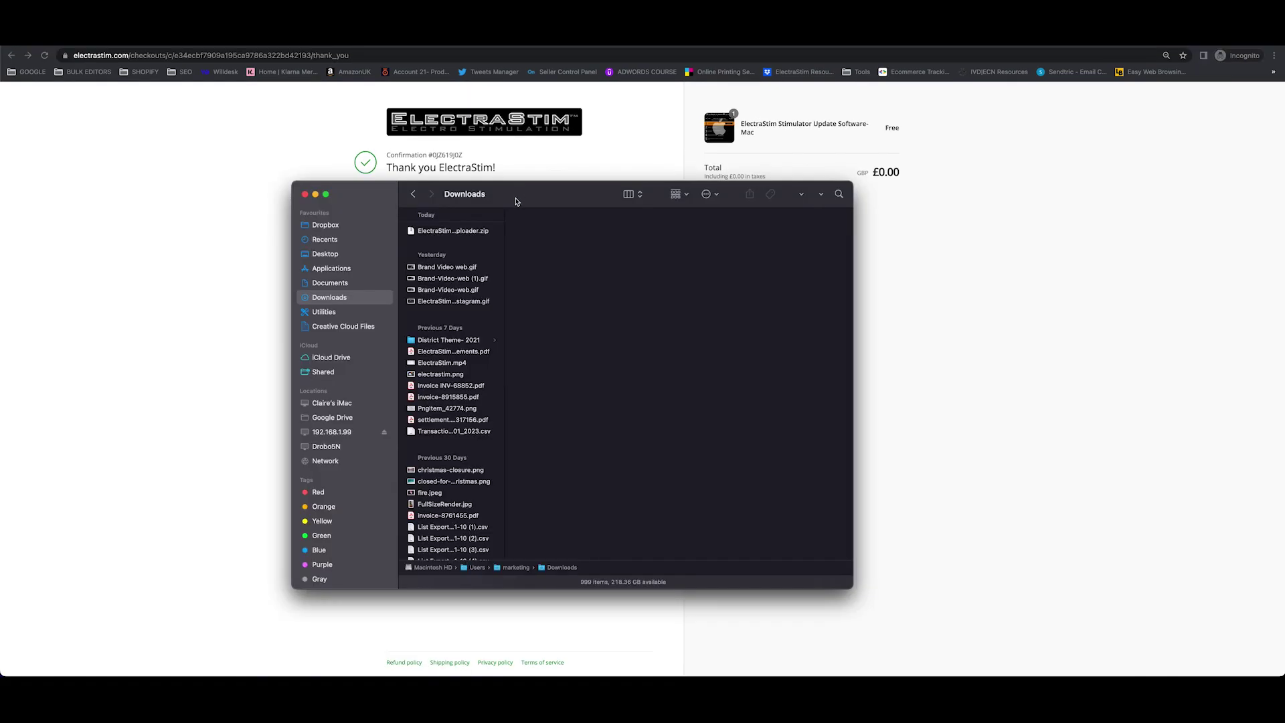
Extract ElectraStim_Uploader.zip and create an 'ElectraStim Updater' folder in Documents.
left_click(412, 232)
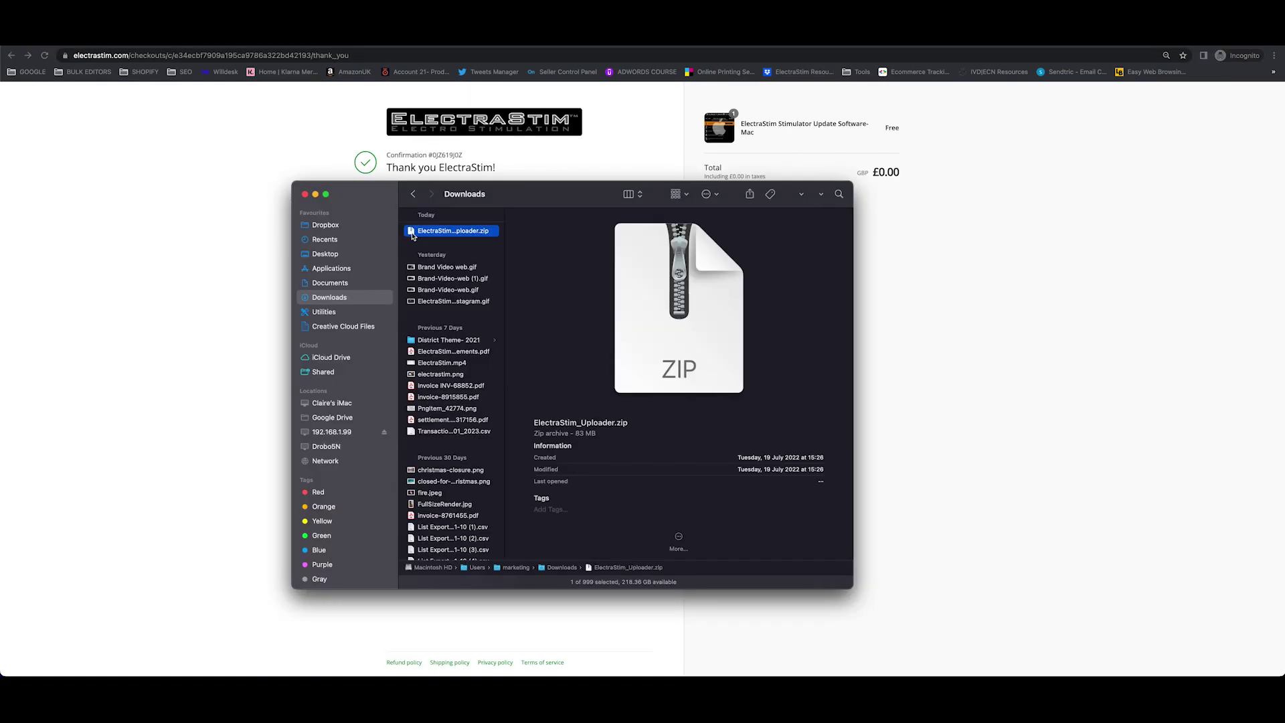
double_click(411, 232)
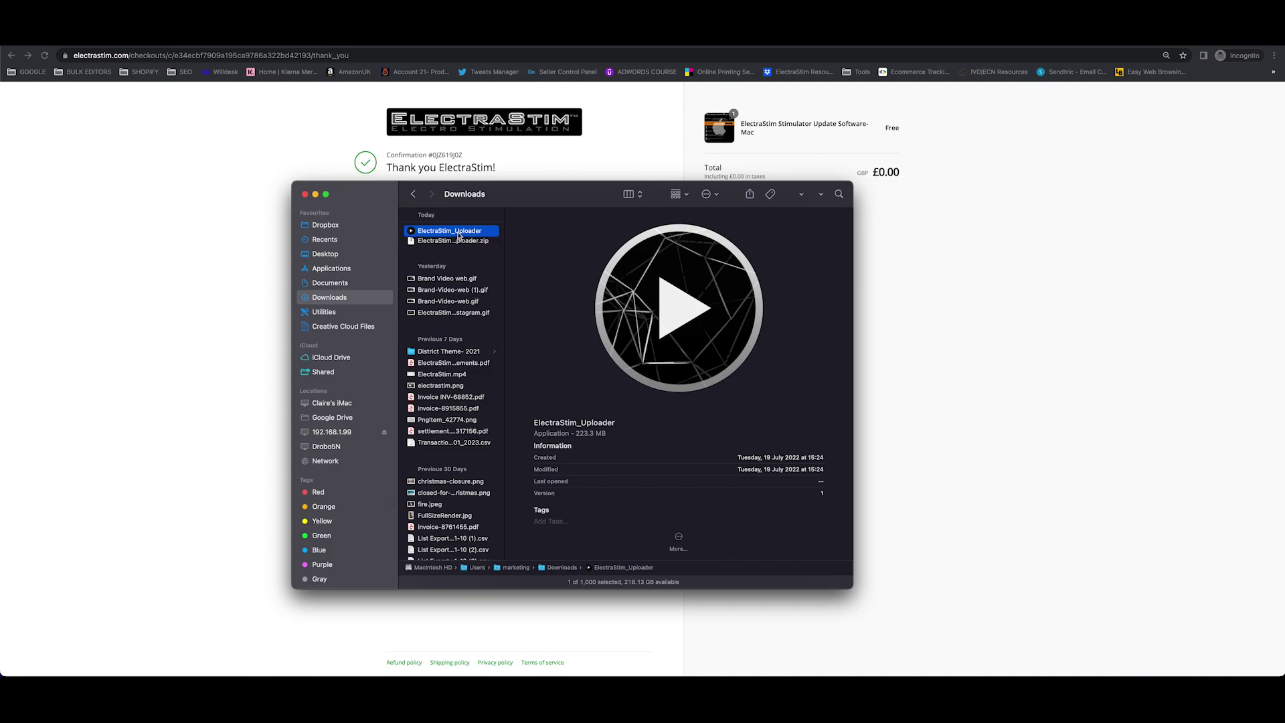
left_click(331, 288)
left_click(708, 194)
left_click(714, 218)
type("ElectraStim Updater")
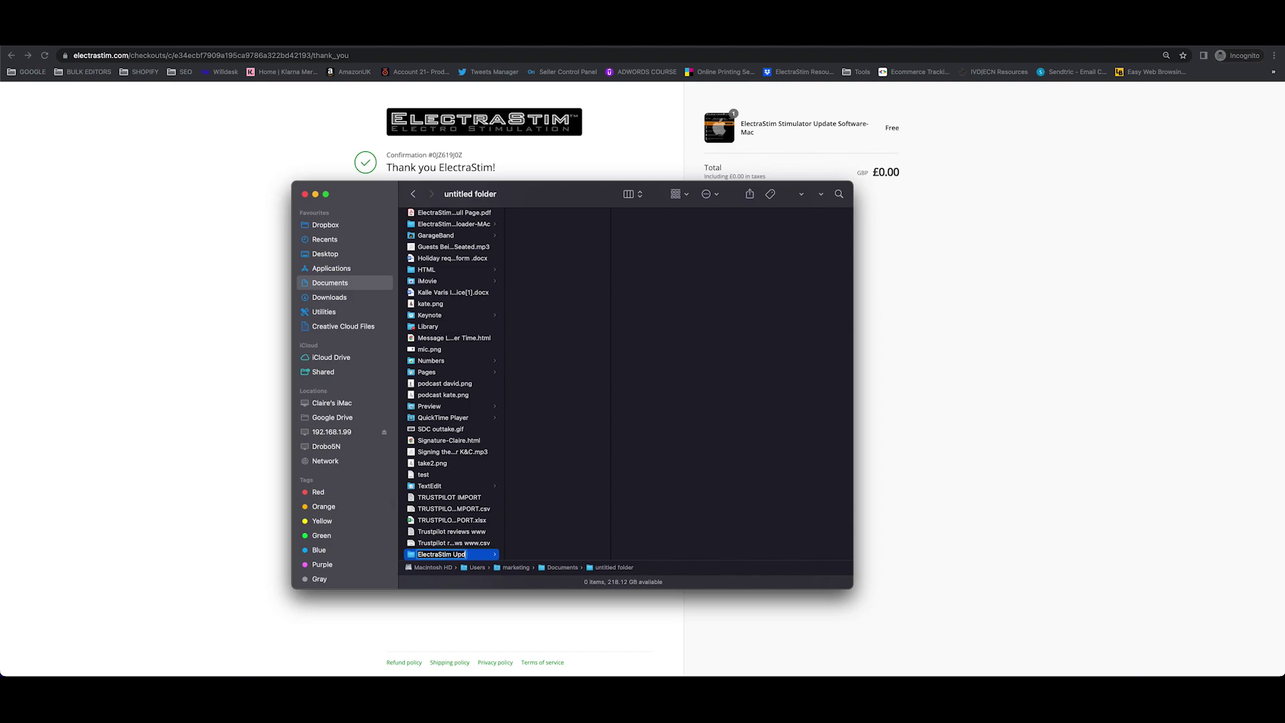
key("Return")
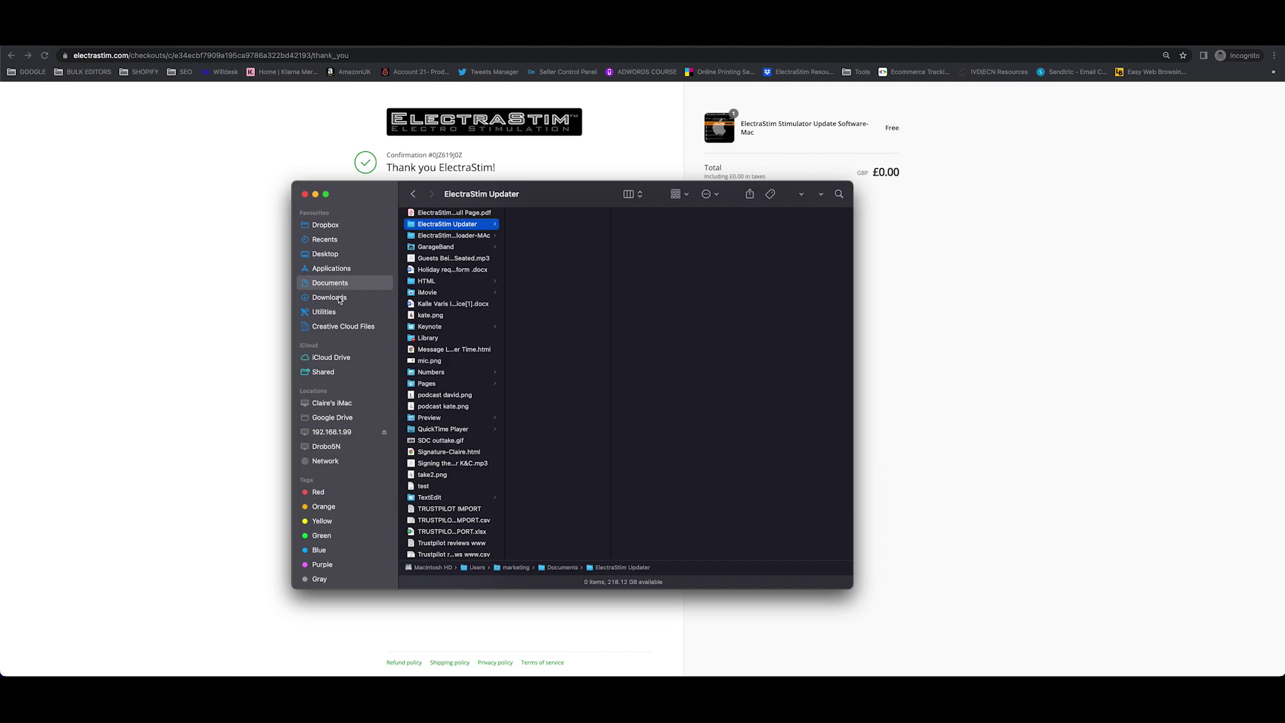
Move the extracted ElectraStim_Uploader app from Downloads into the ElectraStim Updater folder.
right_click(339, 299)
left_click(353, 305)
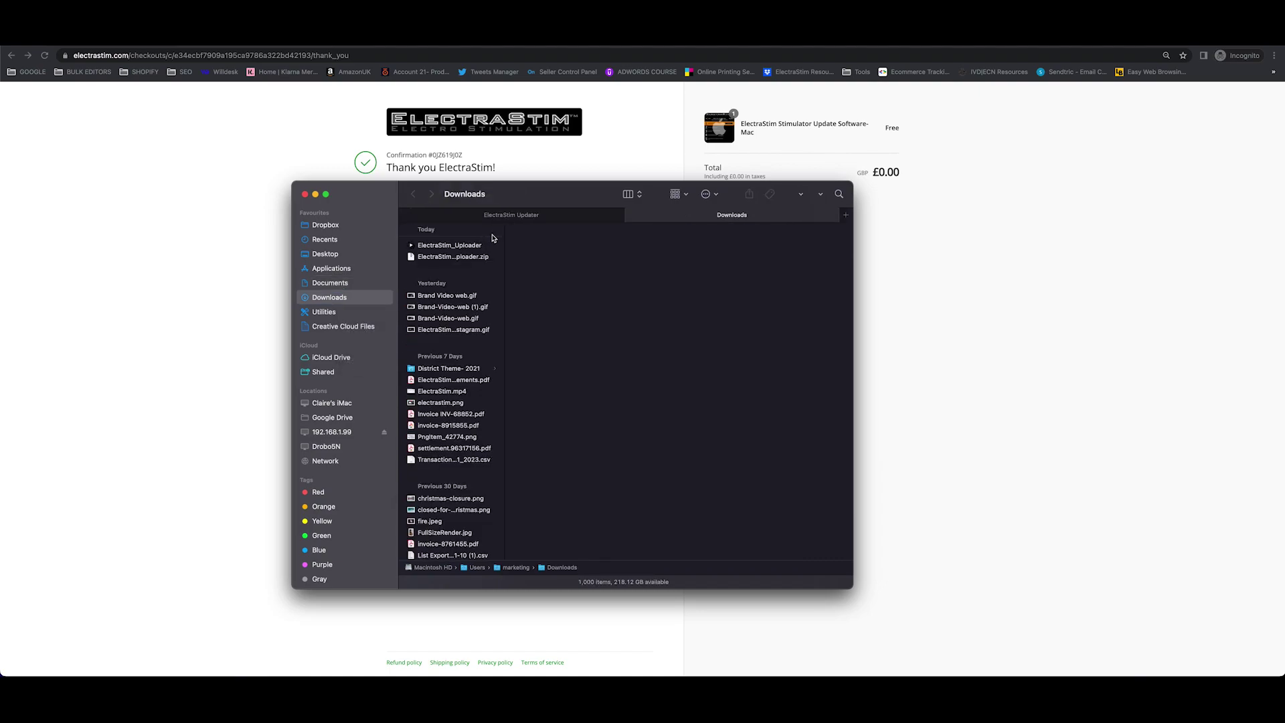
left_click(434, 247)
left_click_drag(433, 251, 551, 276)
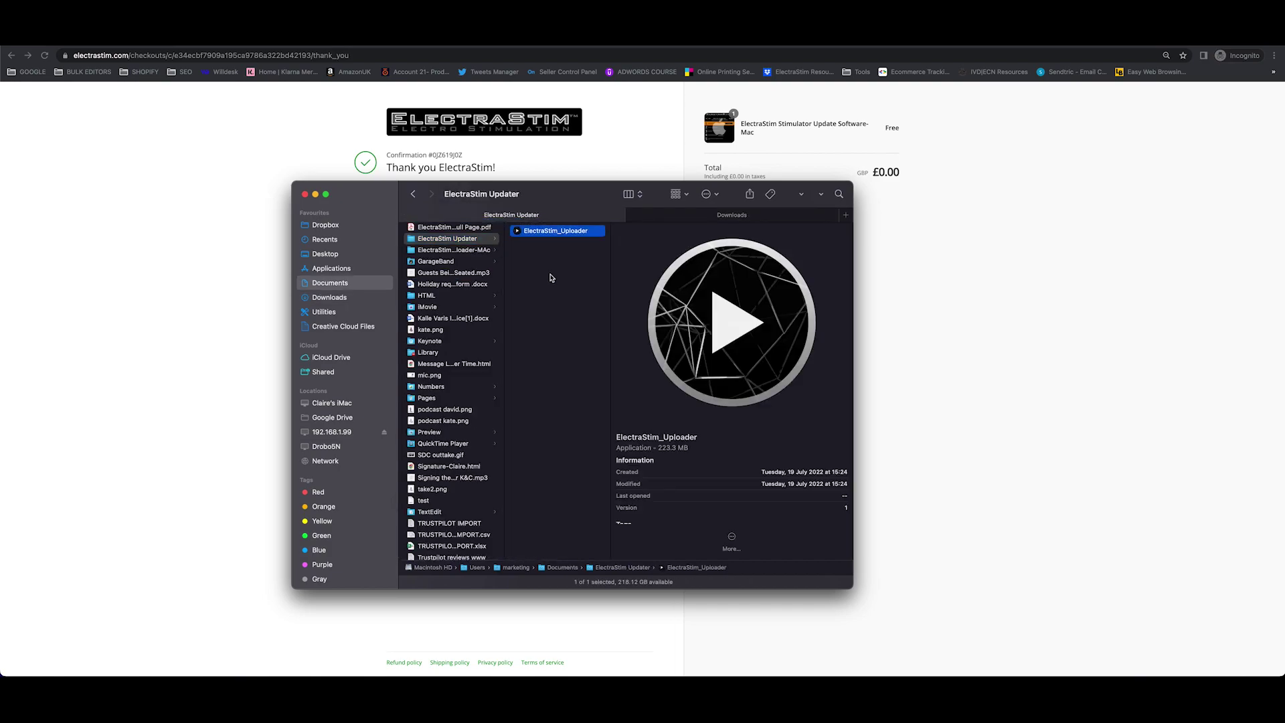
left_click(550, 277)
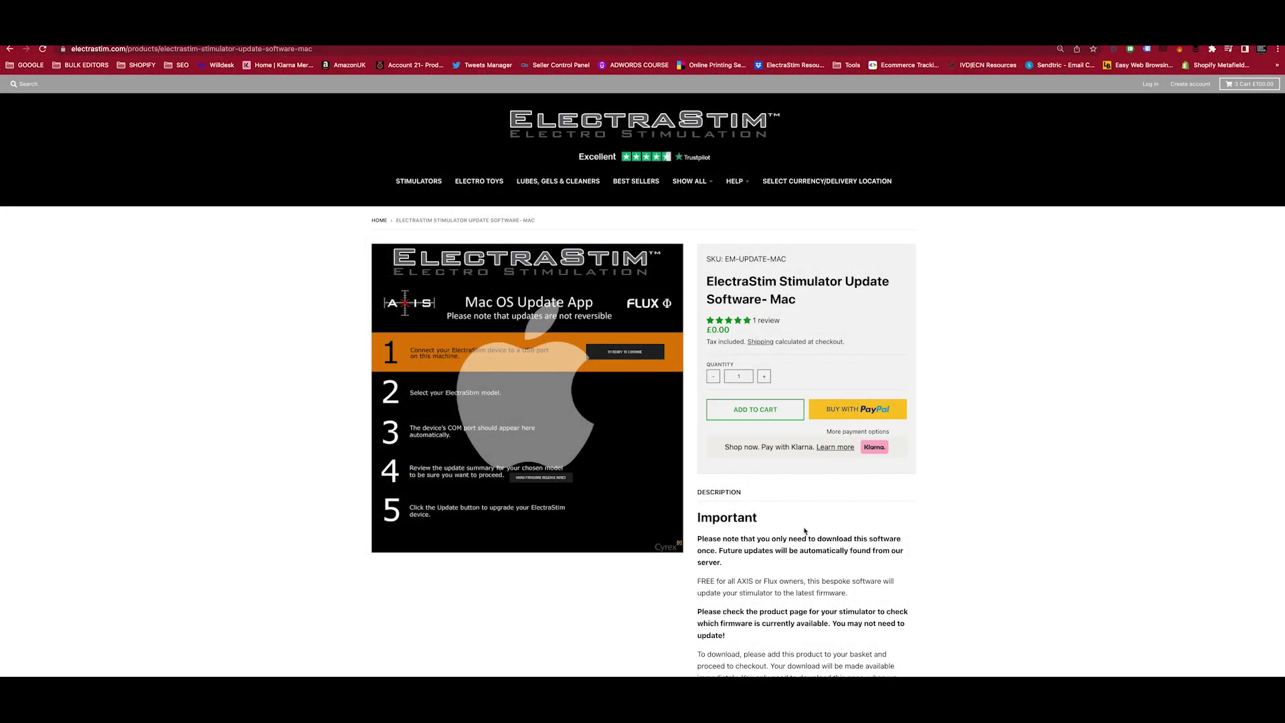
scroll(804, 528, "down", 3)
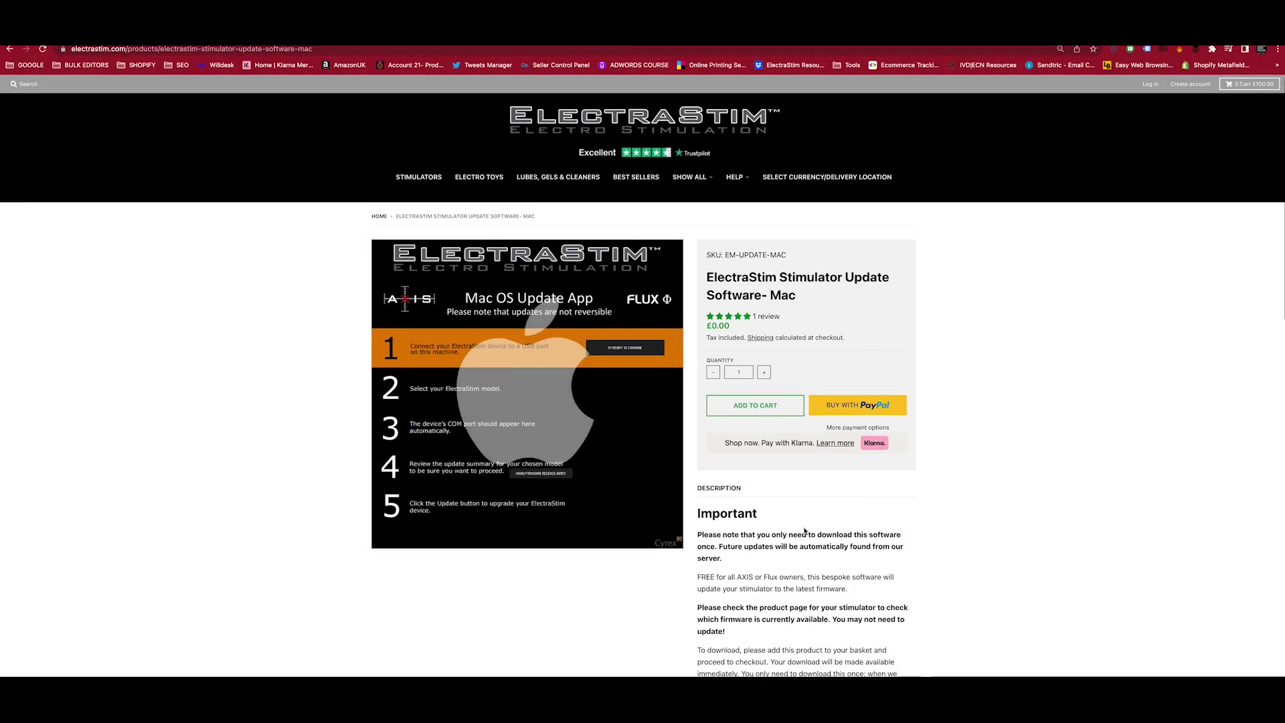
Expand the update procedure instructions and open the PDF with screenshots.
scroll(803, 527, "down", 3)
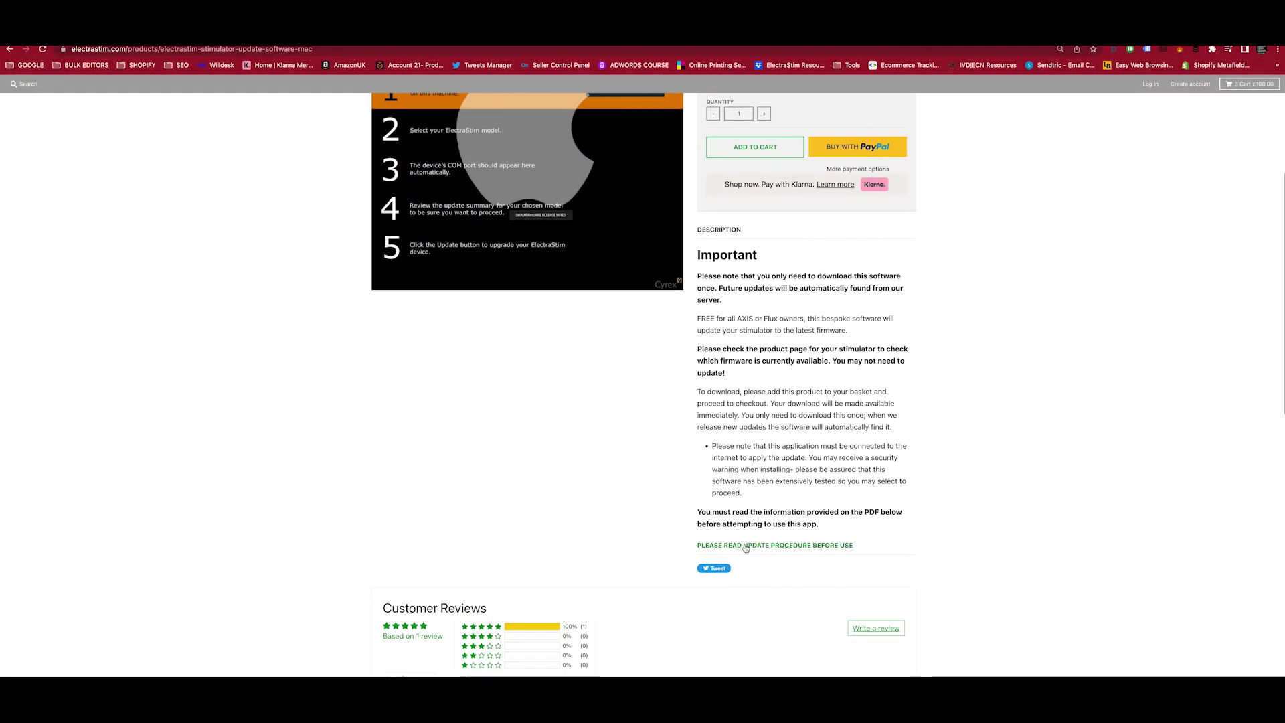
left_click(746, 547)
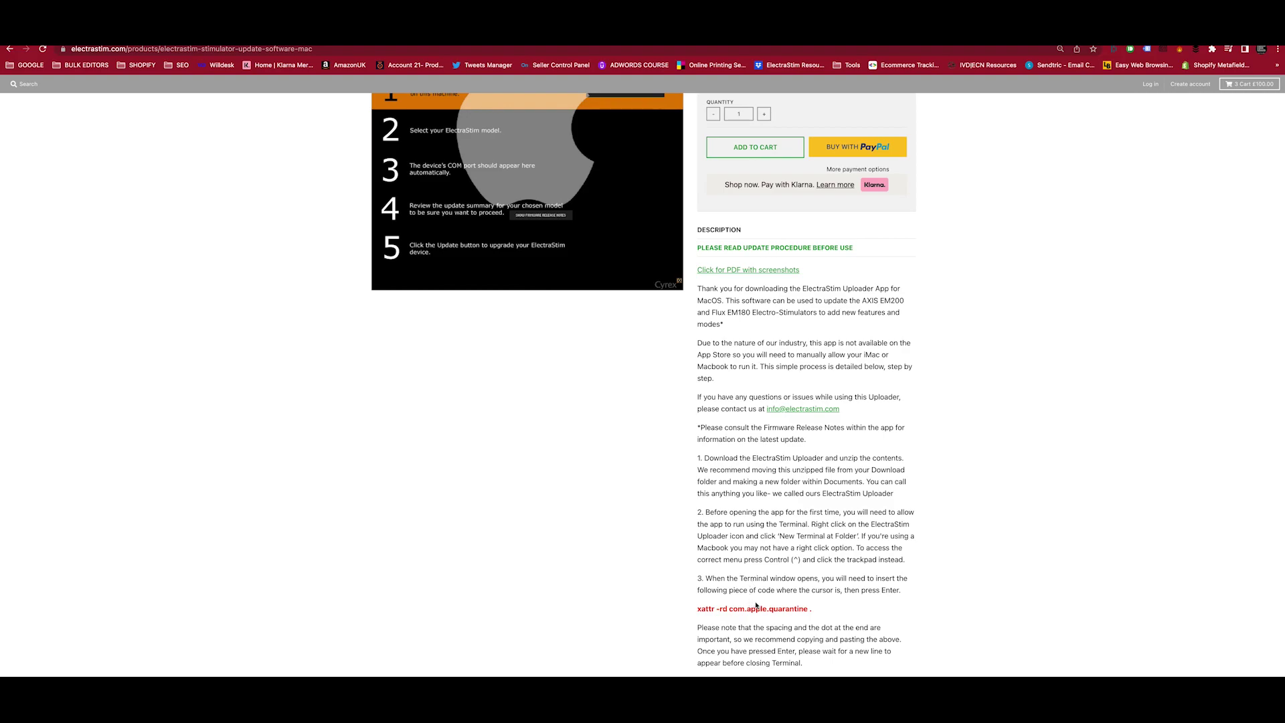
left_click(716, 272)
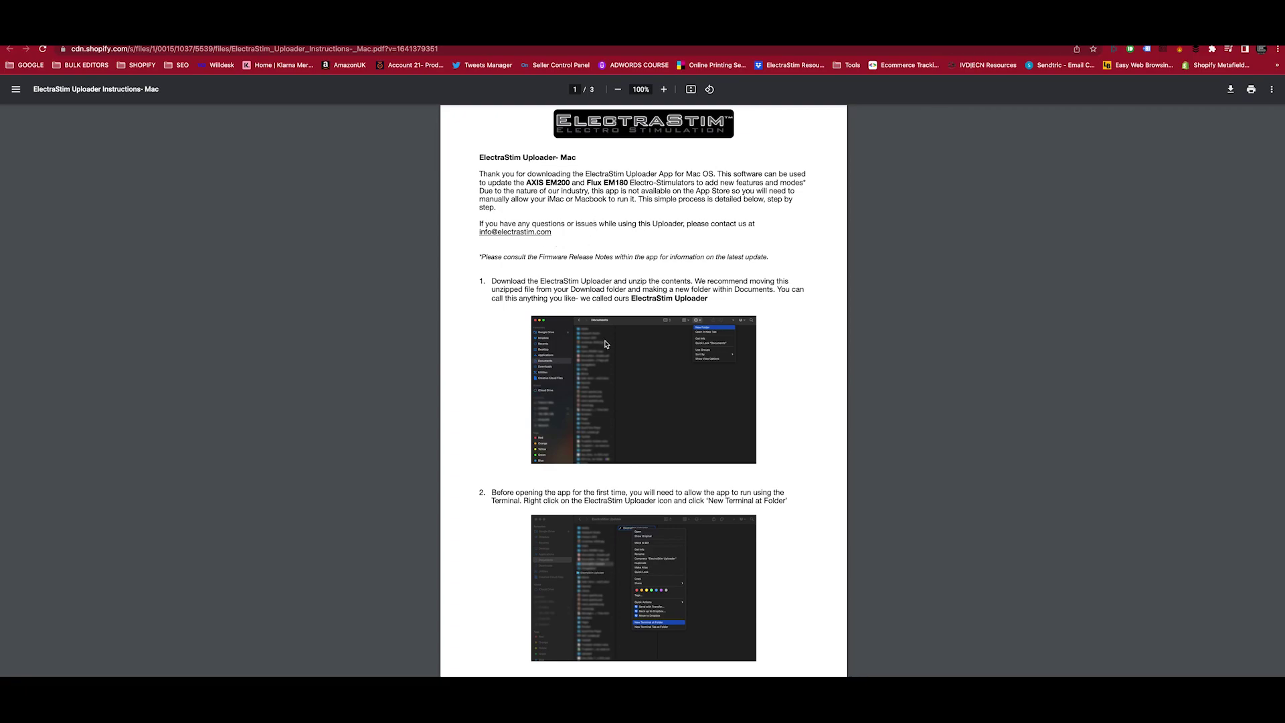
Read the PDF down to step 3's xattr -rd com.apple.quarantine . command.
scroll(605, 343, "down", 2)
scroll(606, 345, "down", 2)
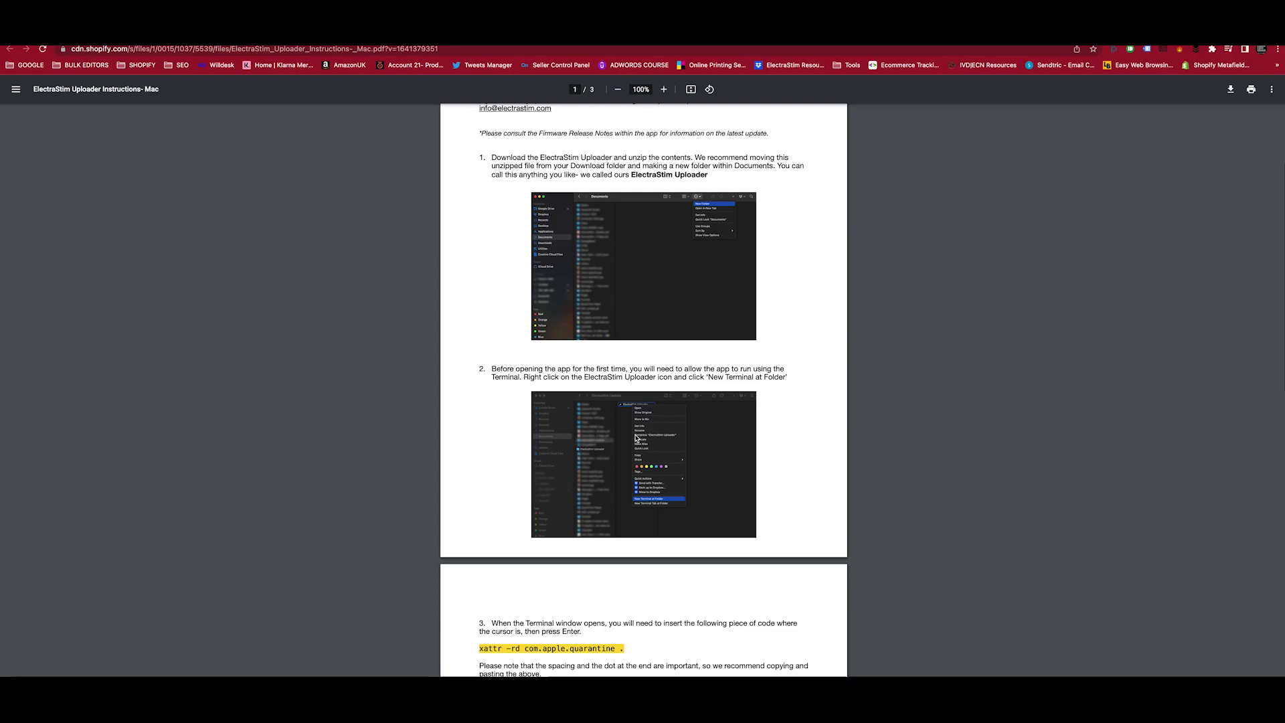
scroll(635, 439, "down", 4)
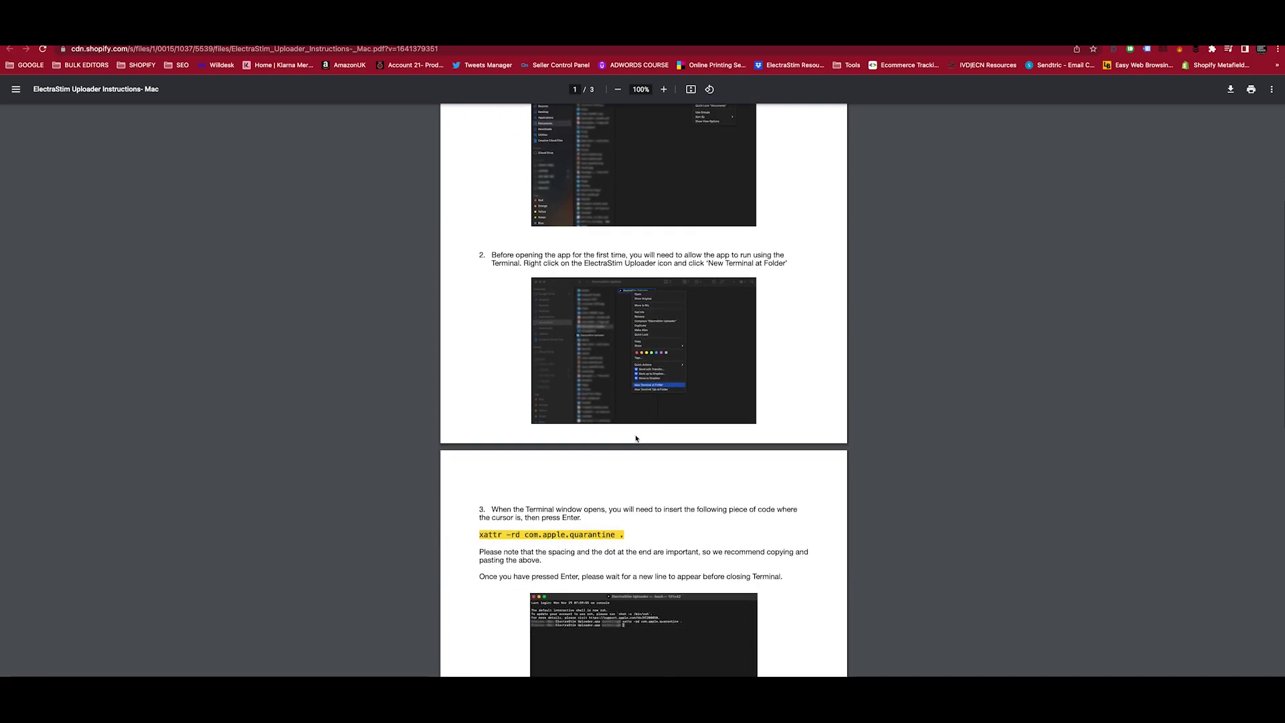
scroll(636, 438, "down", 3)
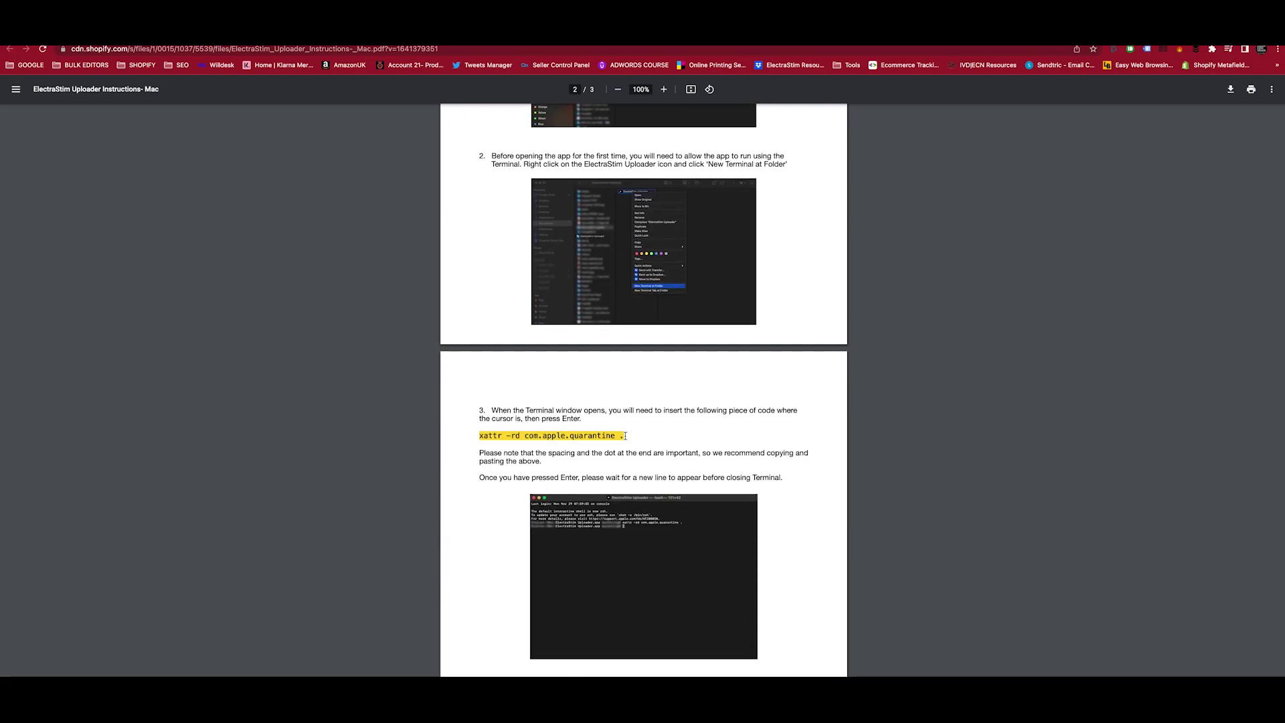
scroll(625, 436, "down", 1)
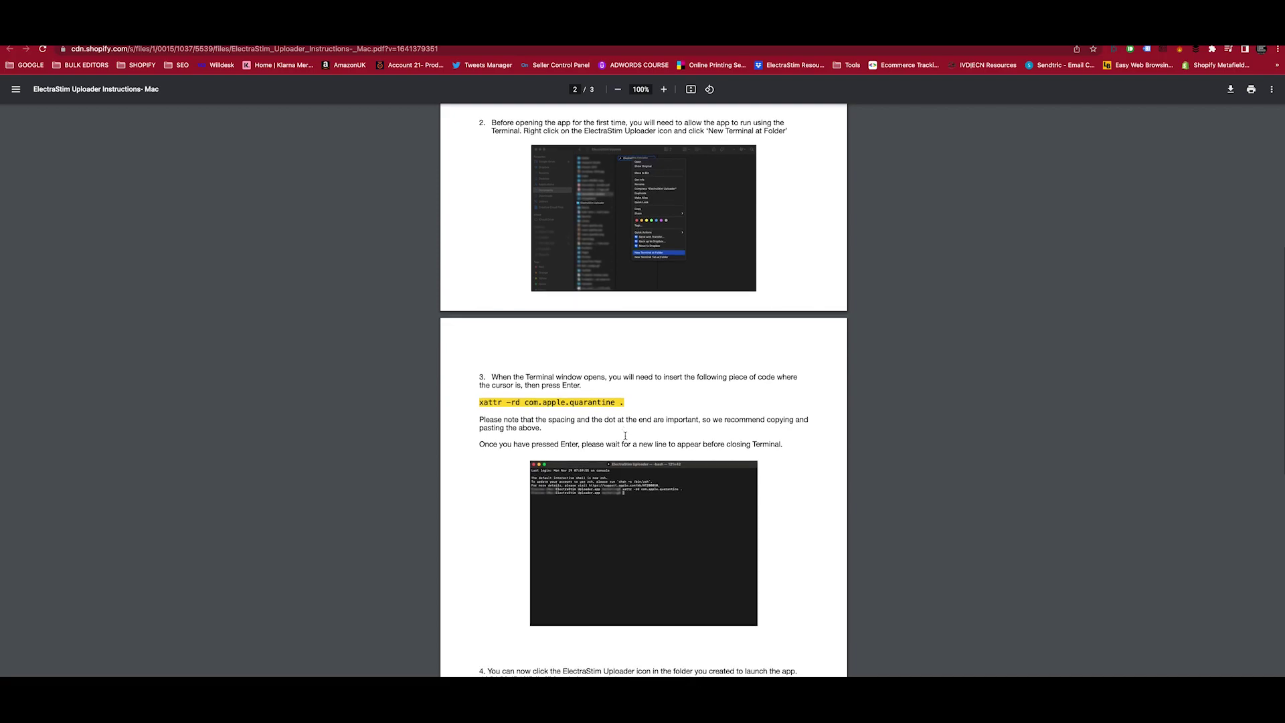
scroll(625, 435, "down", 2)
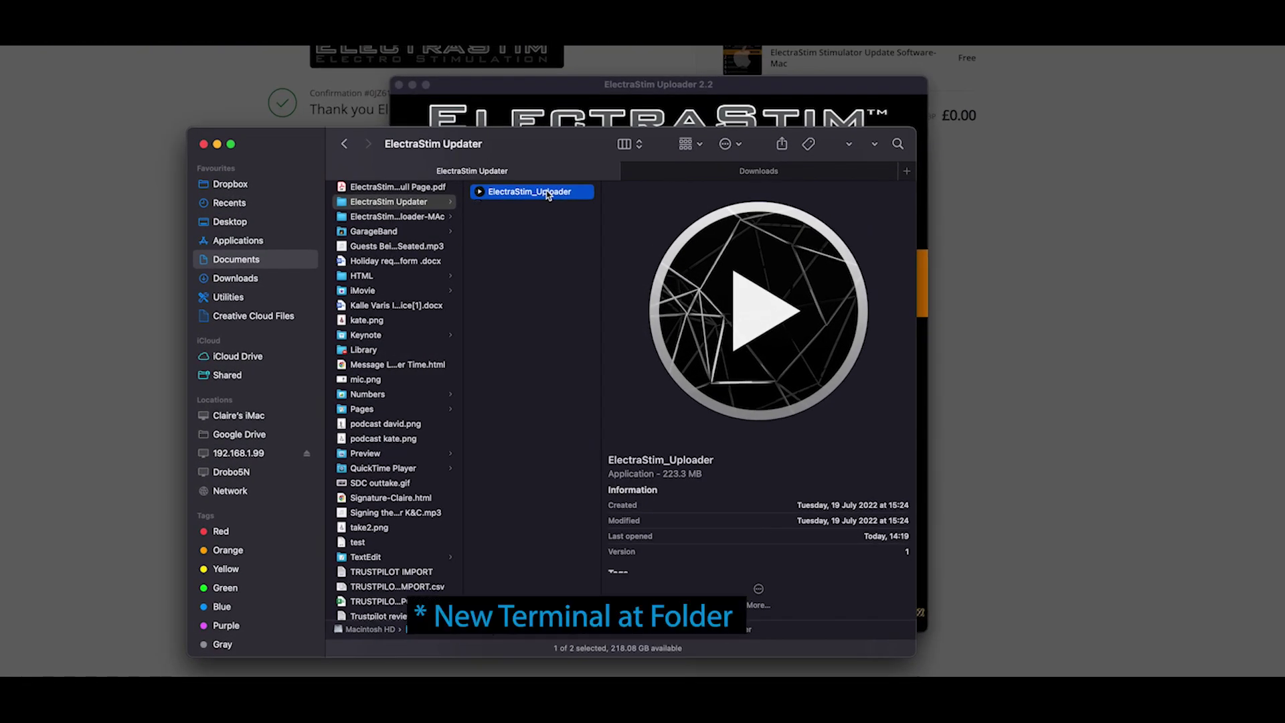
right_click(547, 194)
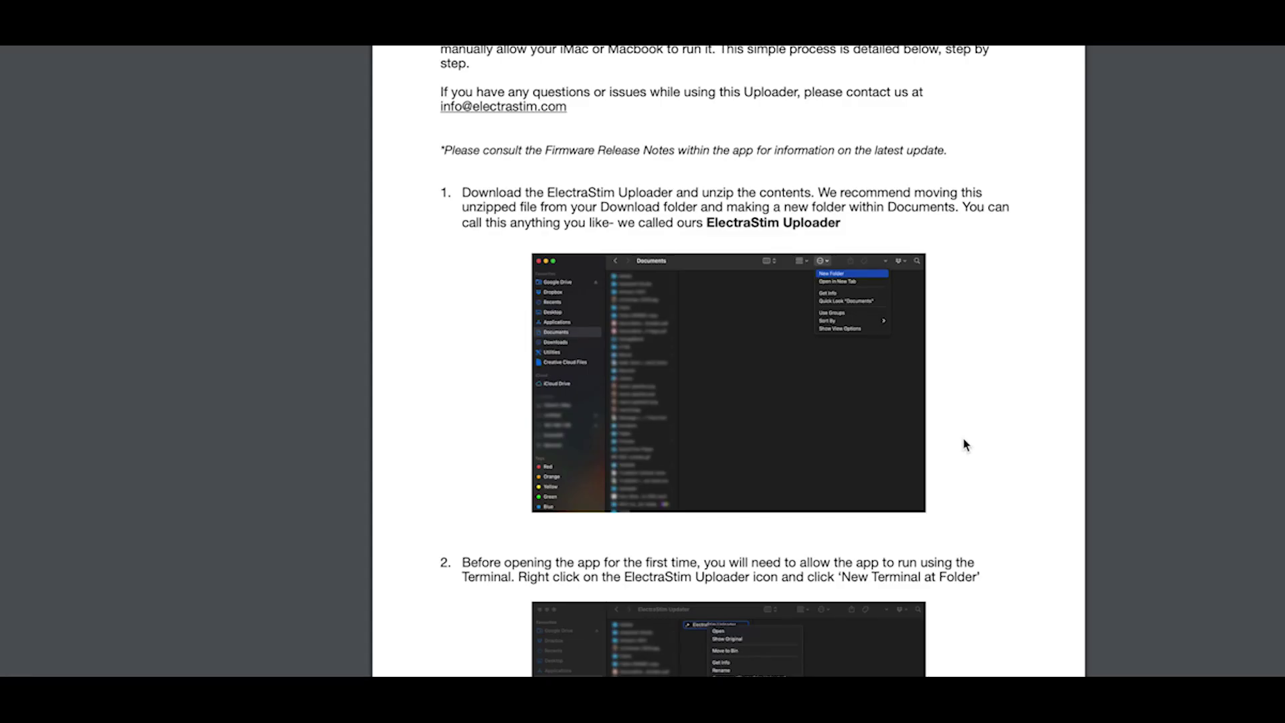
Open Terminal at ElectraStim_Uploader.app with the xattr -rd com.apple.quarantine . command entered.
scroll(964, 444, "down", 10)
left_click_drag(441, 559, 694, 562)
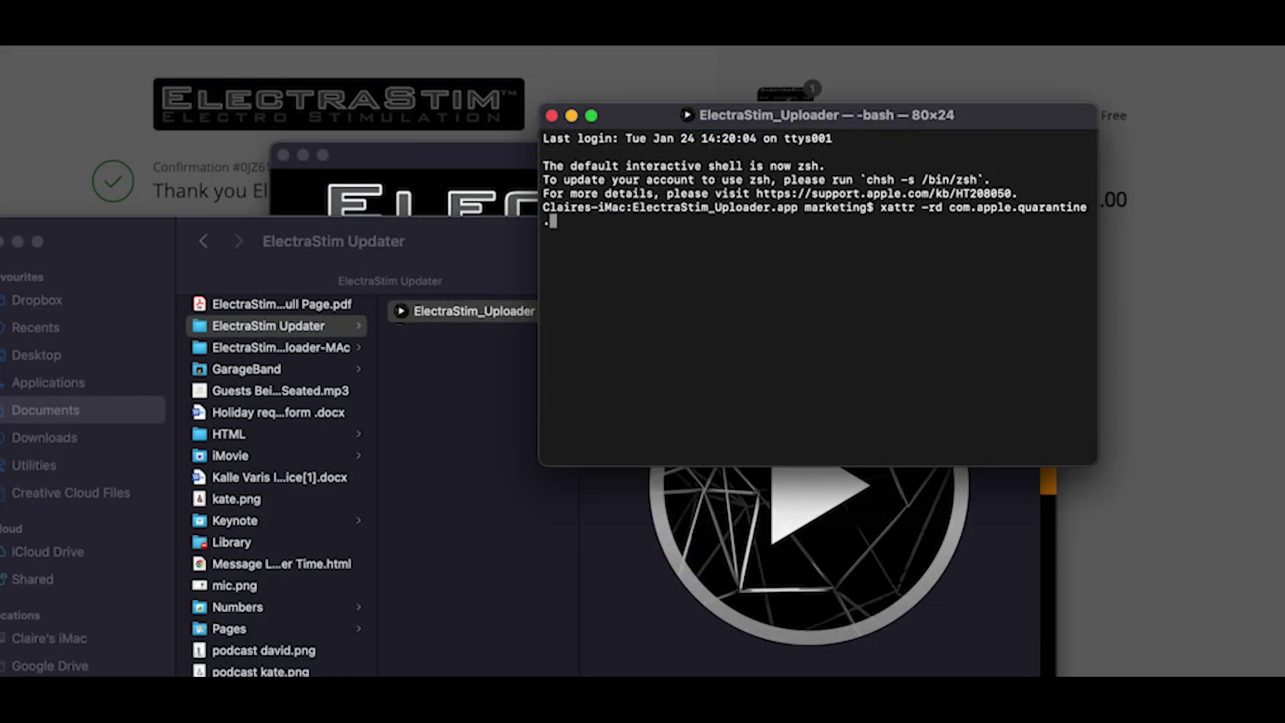
Run the quarantine-removal command, close Terminal and launch ElectraStim_Uploader.
key("Return")
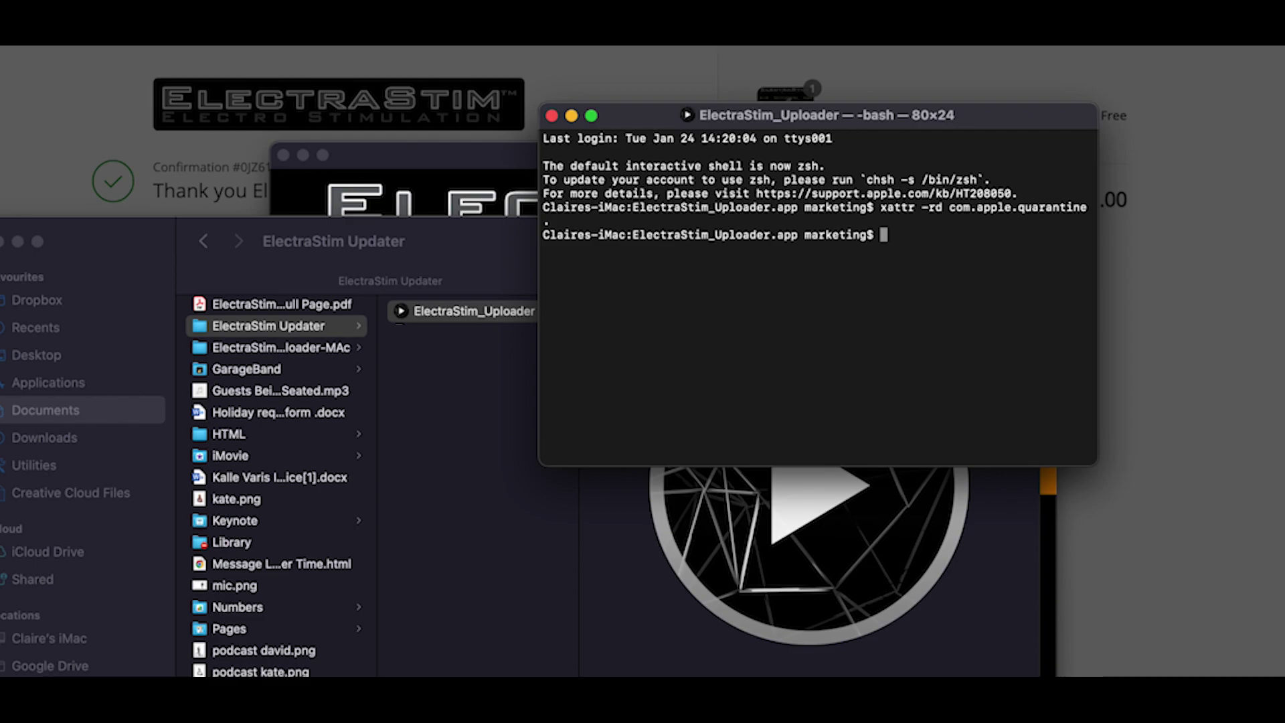
left_click(551, 115)
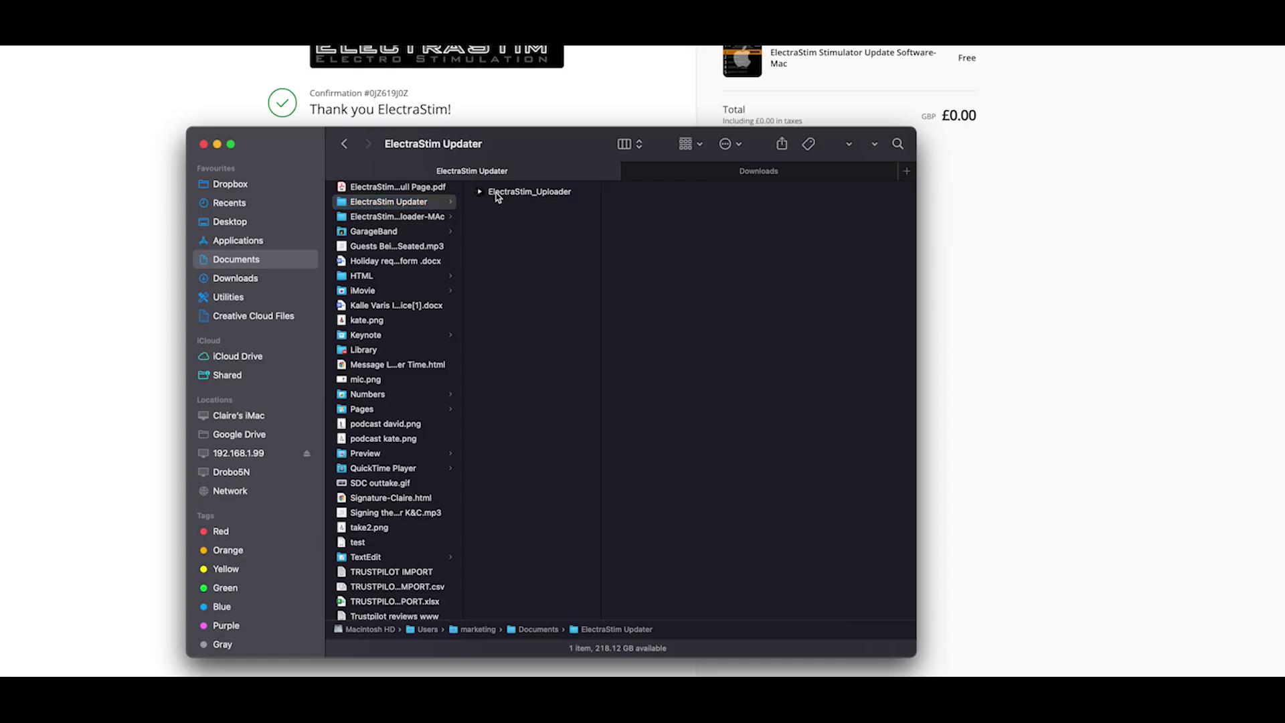
left_click(497, 192)
double_click(497, 194)
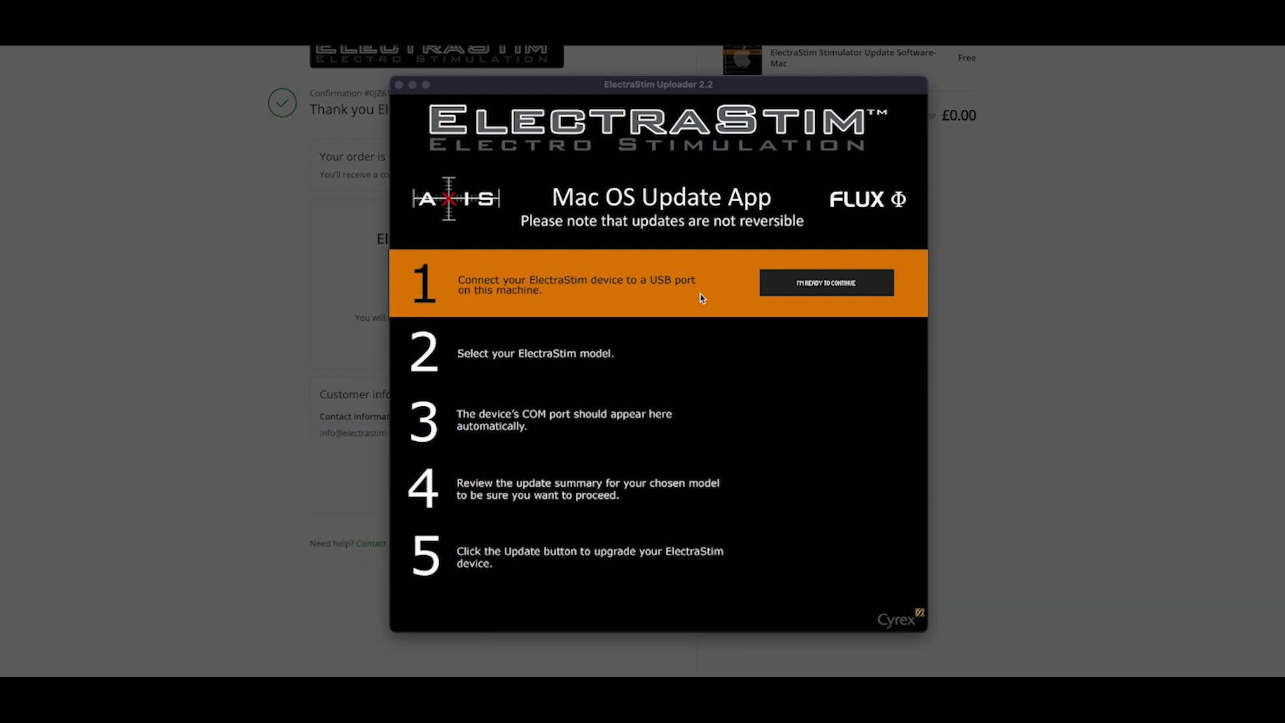
Confirm the device is plugged in with I'm Ready to Continue and select EM1200 (AXIS).
left_click(802, 293)
left_click(802, 293)
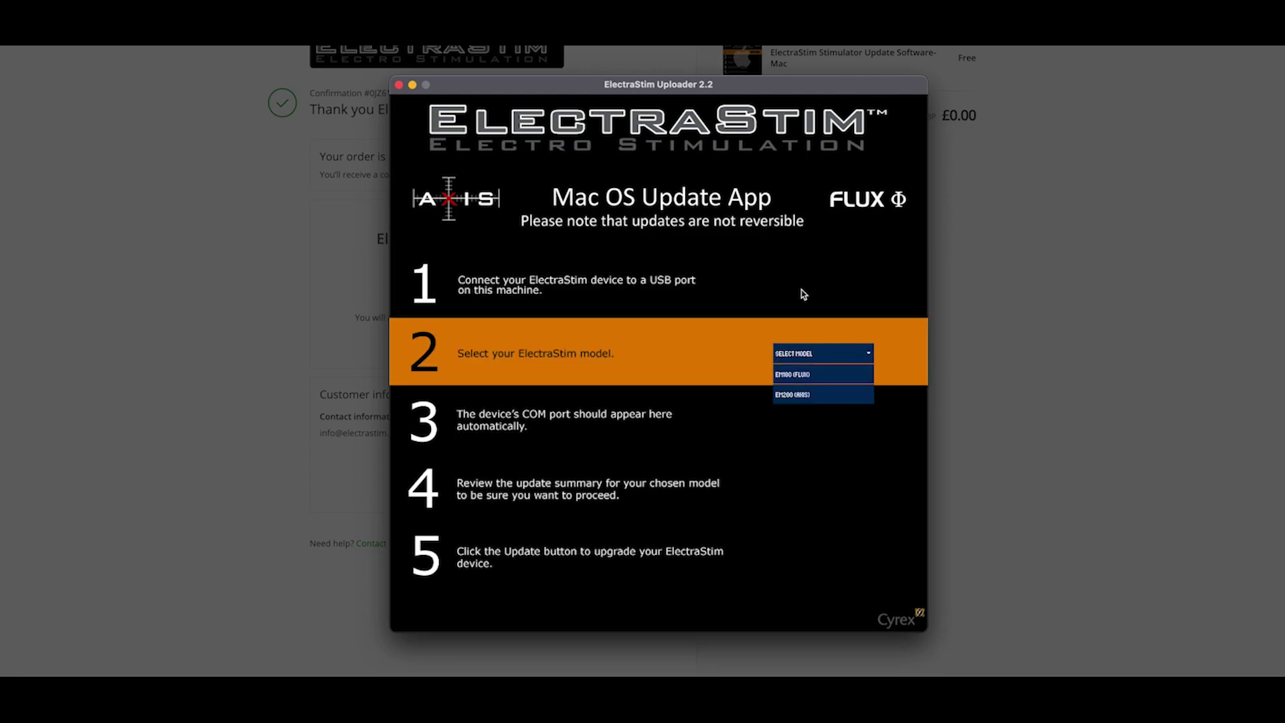
left_click(795, 396)
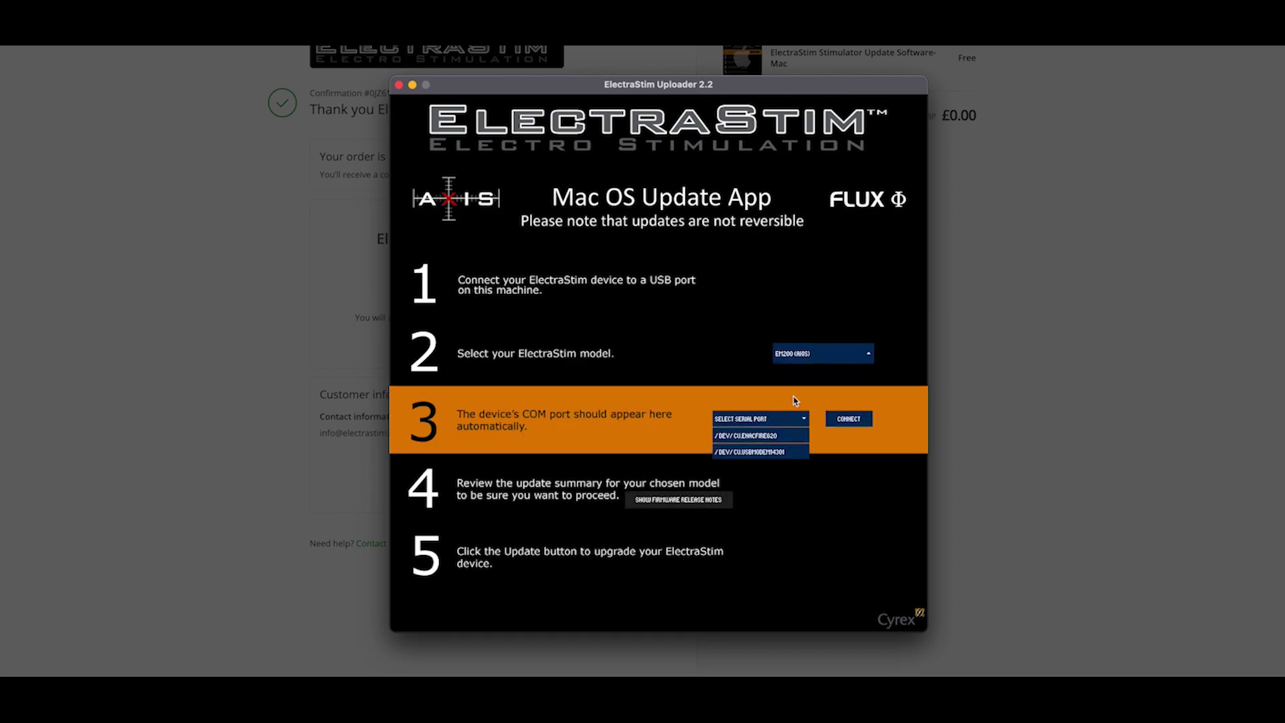
Connect to /dev/cu.usbmodem14301, approve, run Update Now and acknowledge the completed upload.
left_click(771, 452)
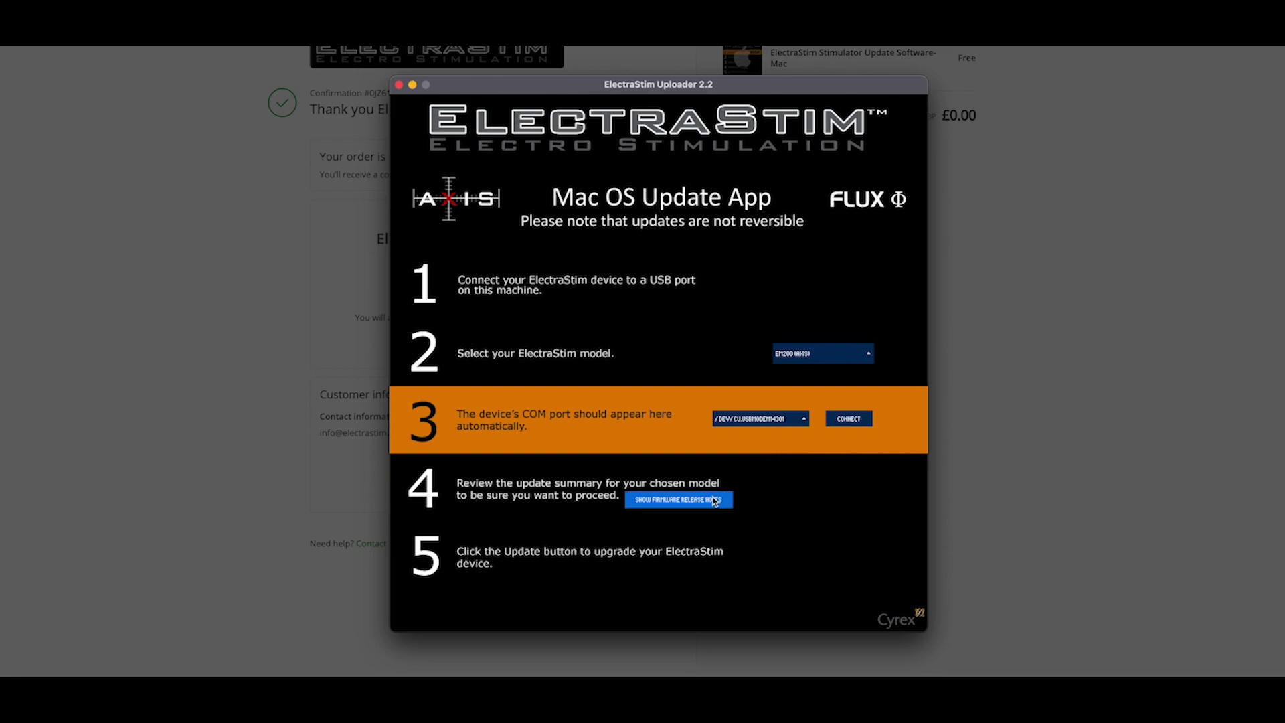
left_click(863, 423)
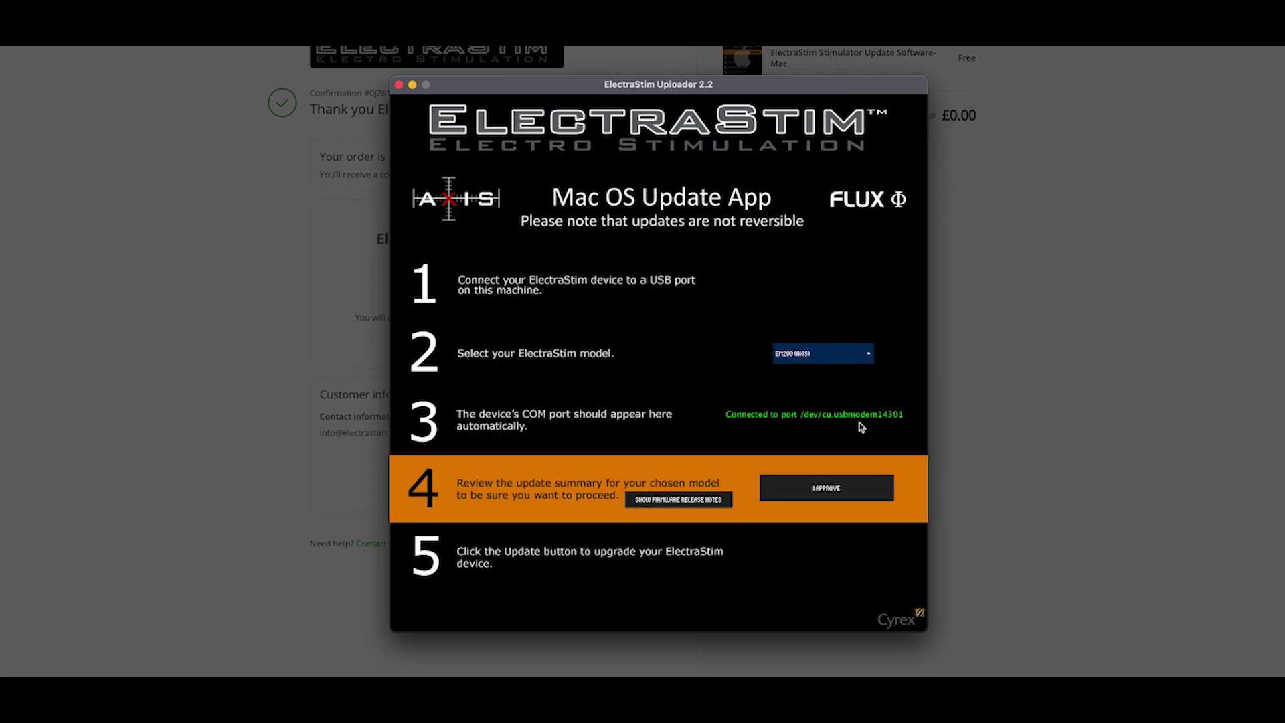
left_click(823, 490)
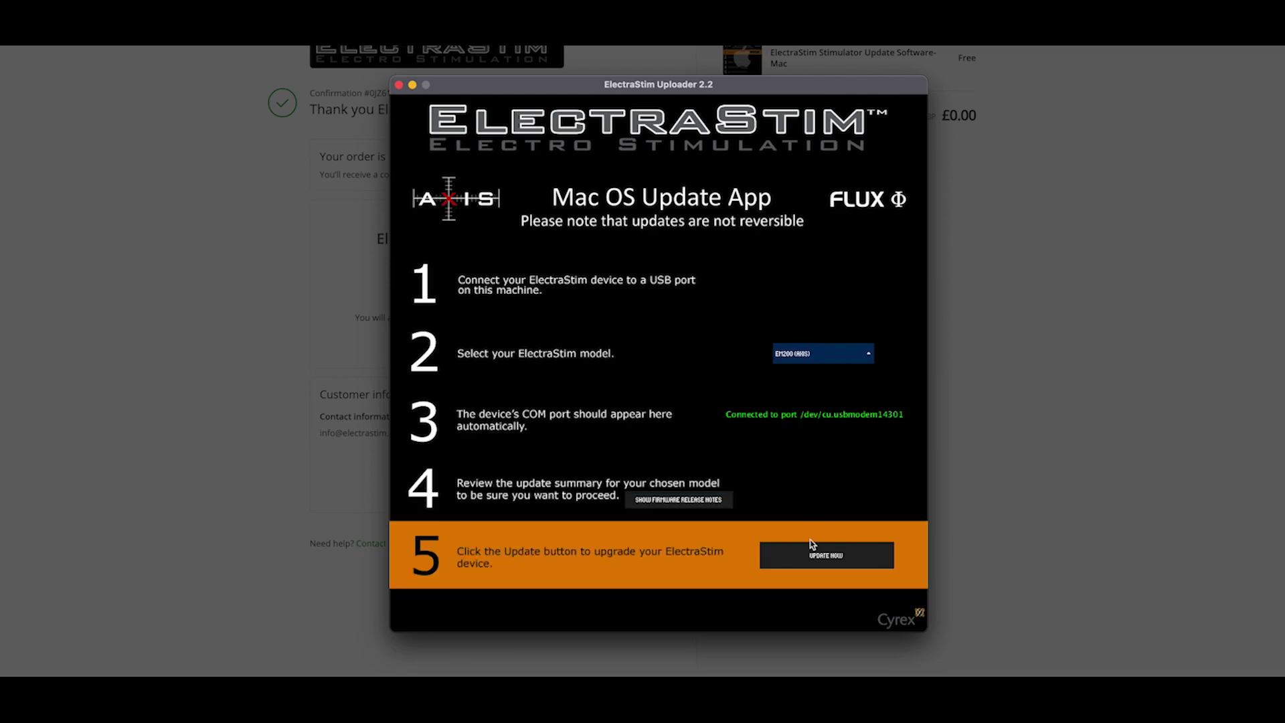
left_click(812, 566)
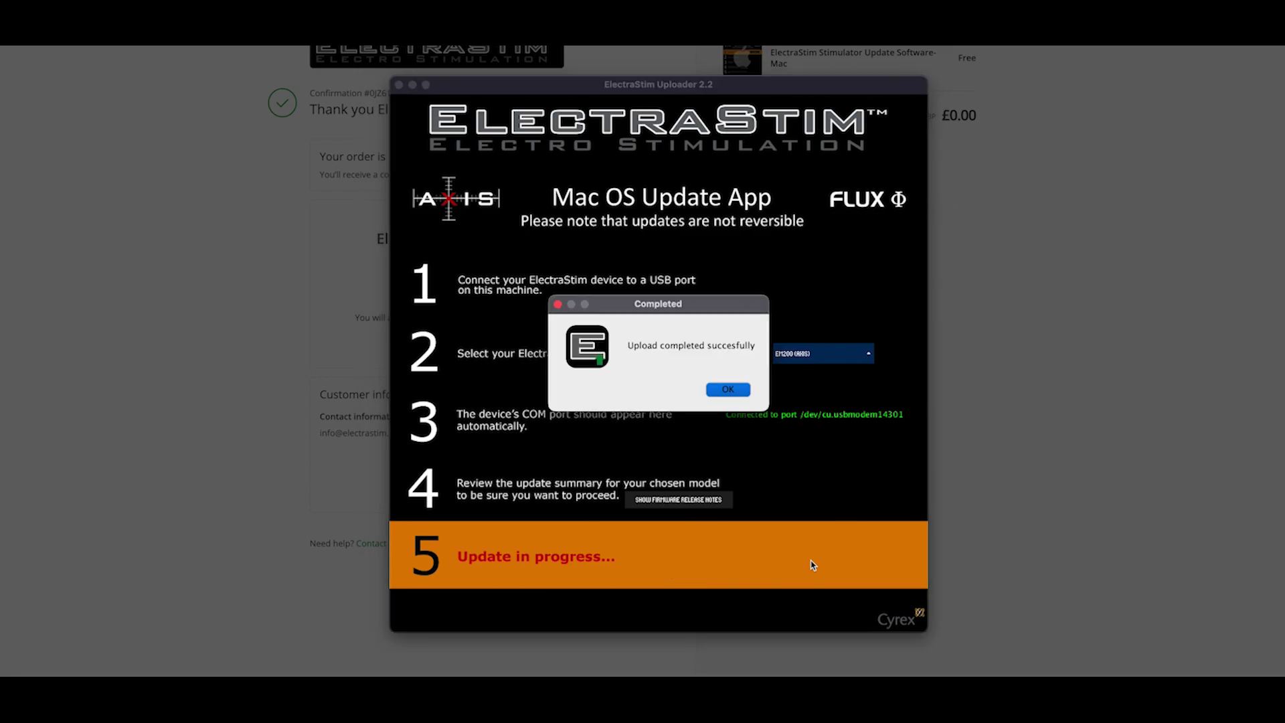
left_click(739, 396)
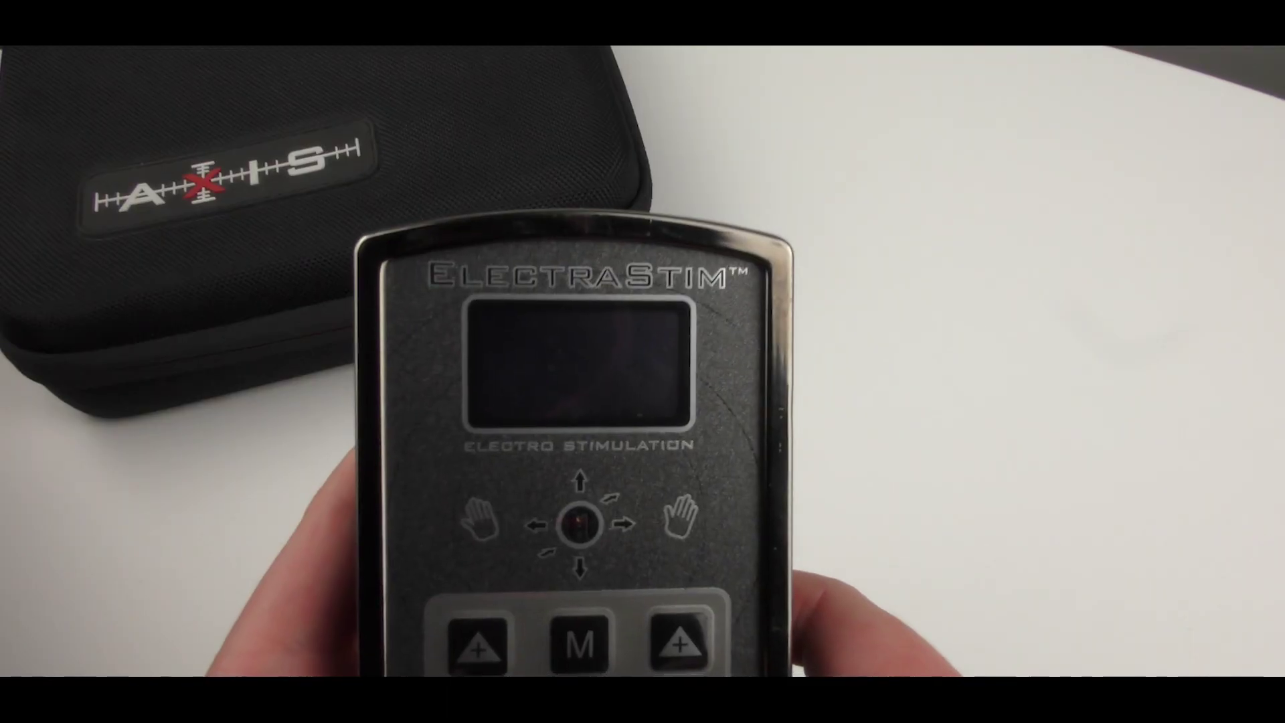